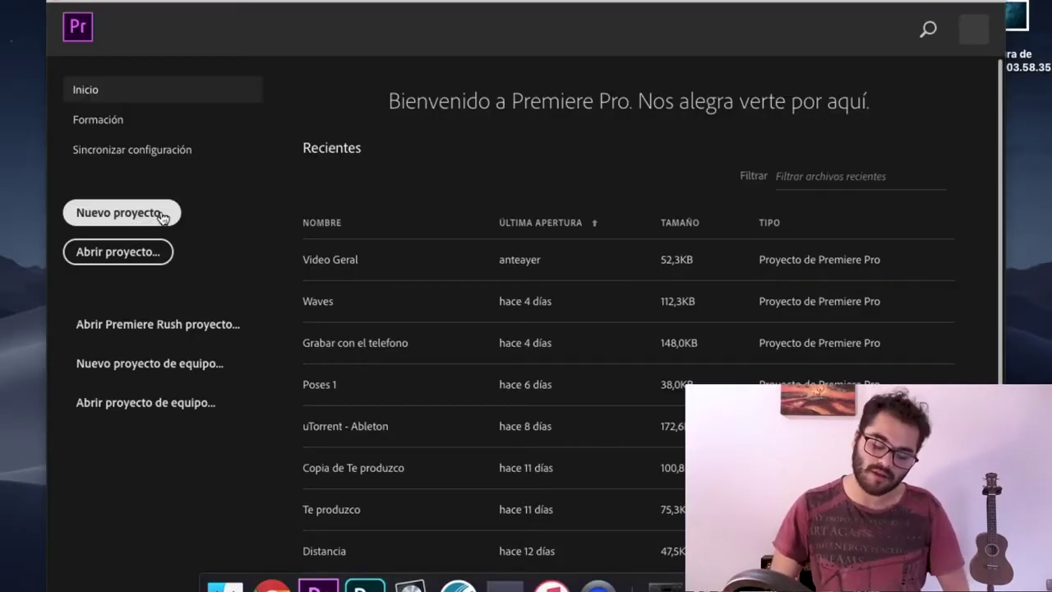
# Step: Create a new project named 'Editar grabación' and start importing the four media files
pyautogui.click(162, 216)
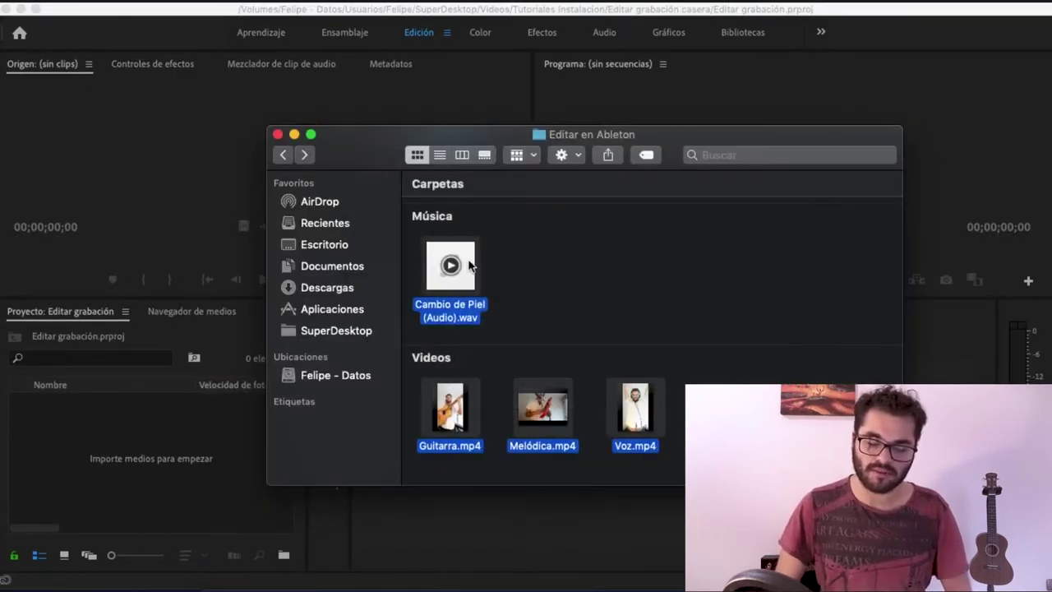
pyautogui.moveTo(449, 266); pyautogui.dragTo(106, 449)
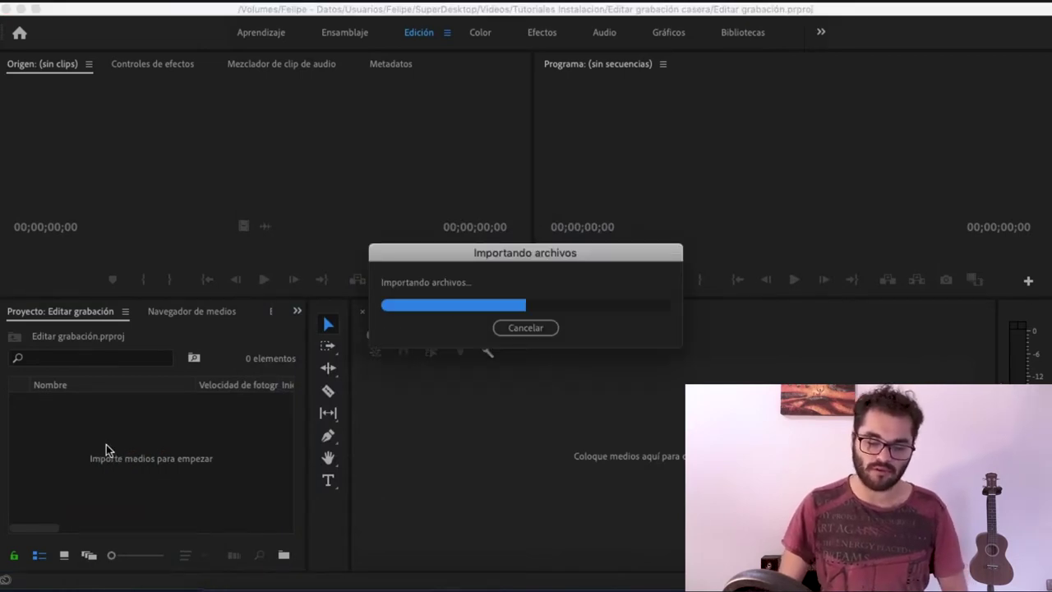
# Step: Preview Voz.mp4, Guitarra.mp4, Melódica.mp4 and the Cambio de Piel song, then delete a cut melodica piece
pyautogui.doubleClick(76, 414)
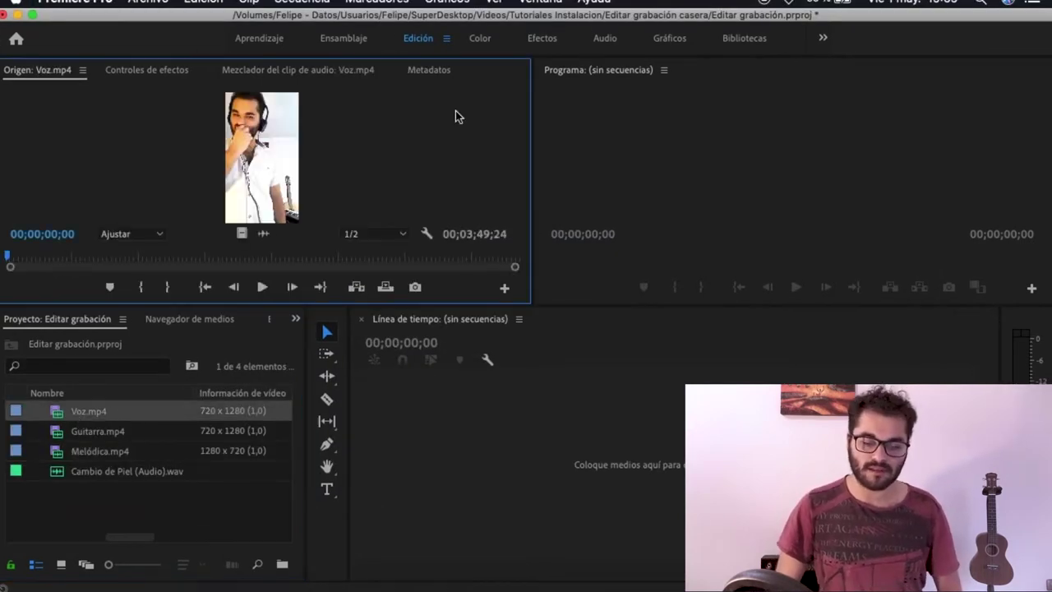
pyautogui.doubleClick(92, 433)
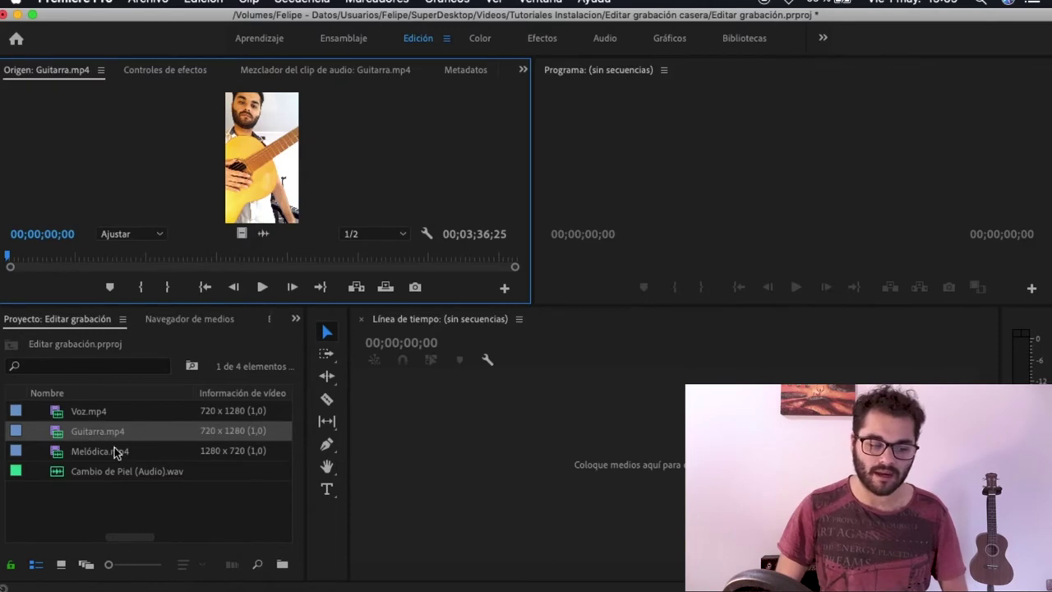
pyautogui.doubleClick(103, 454)
pyautogui.doubleClick(113, 469)
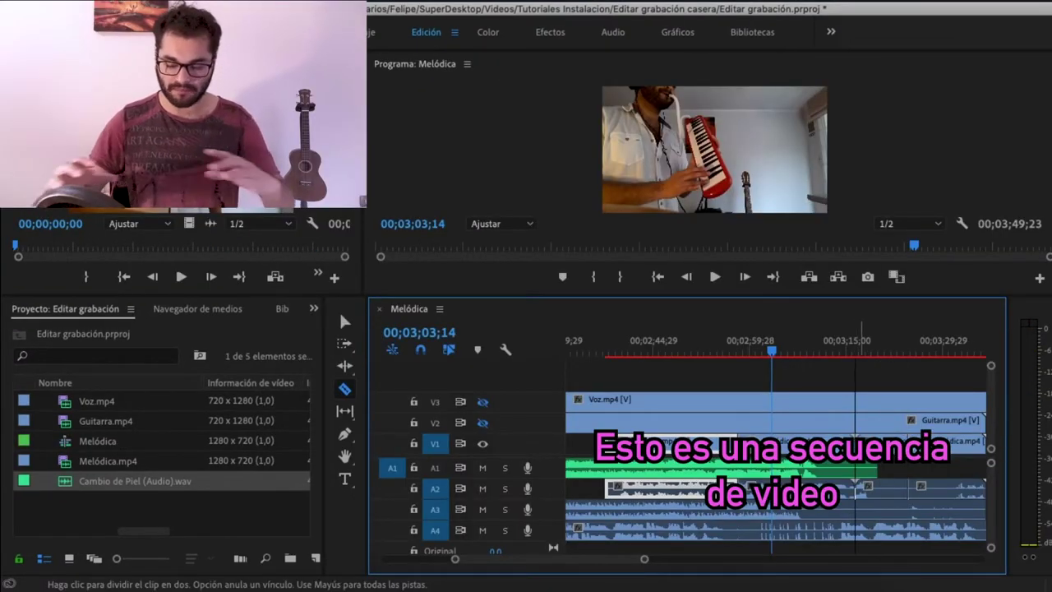
pyautogui.press('v')
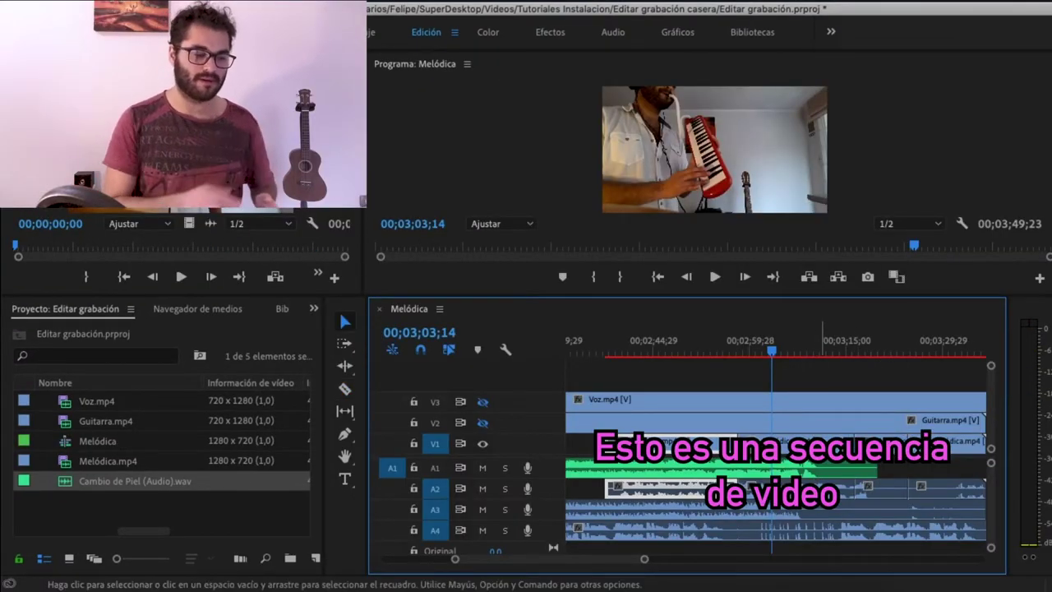
pyautogui.press('Delete')
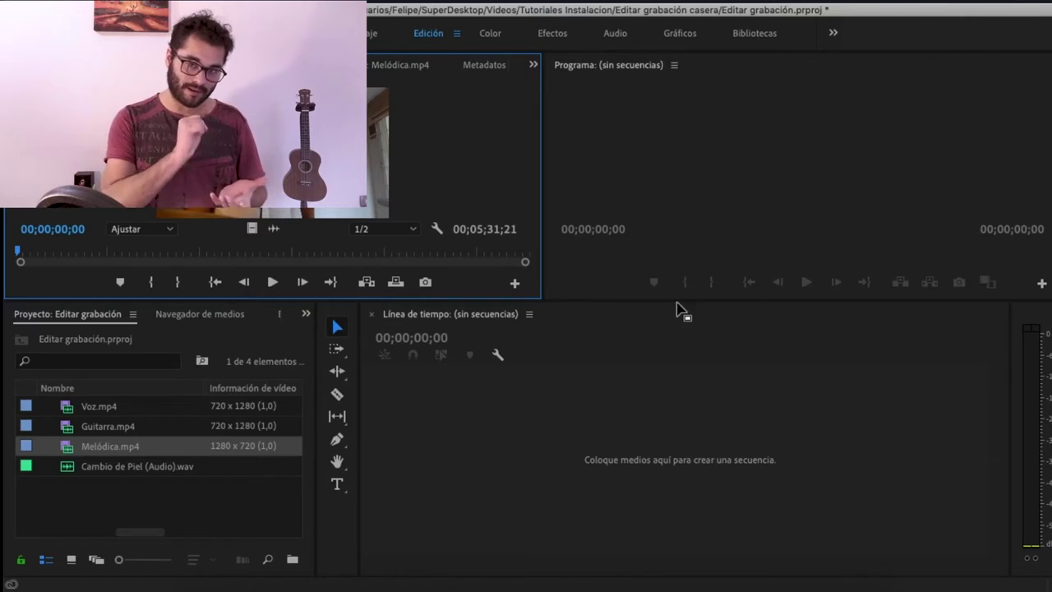
# Step: Build a Melódica sequence from Melódica.mp4, enlarge and widen the Program monitor, then select Guitarra.mp4
pyautogui.click(80, 452)
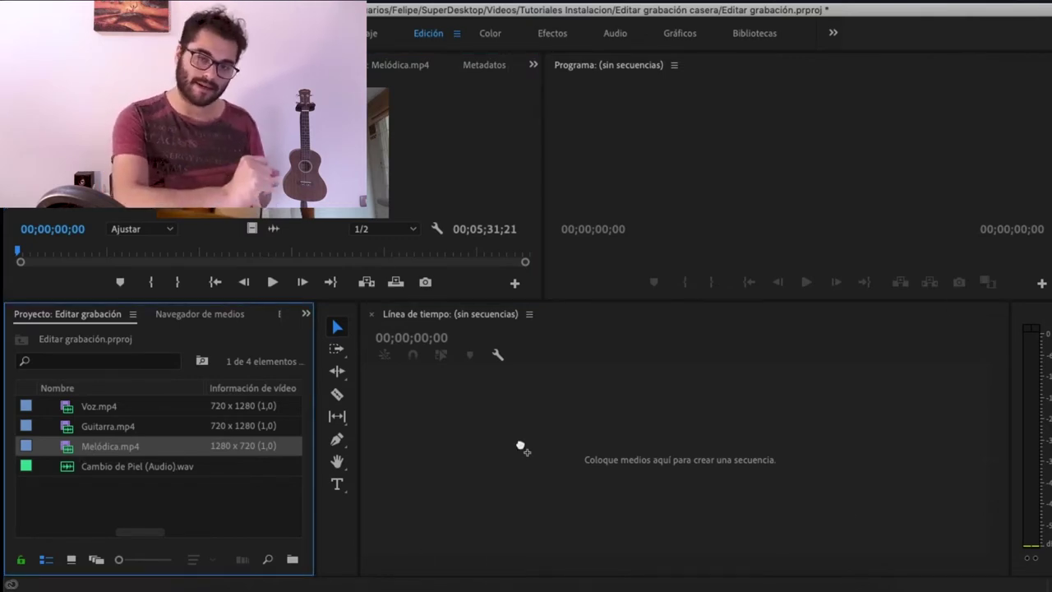
pyautogui.moveTo(520, 448); pyautogui.dragTo(531, 419)
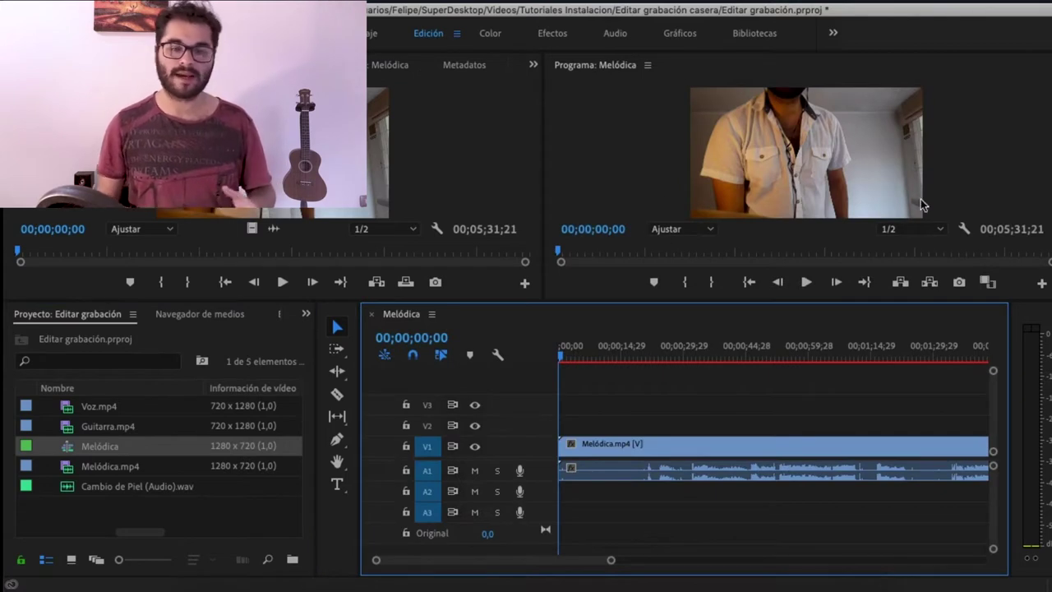
pyautogui.moveTo(546, 301)
pyautogui.mouseDown()
pyautogui.moveTo(535, 386)
pyautogui.moveTo(535, 371)
pyautogui.mouseUp()
pyautogui.moveTo(545, 261); pyautogui.dragTo(366, 259)
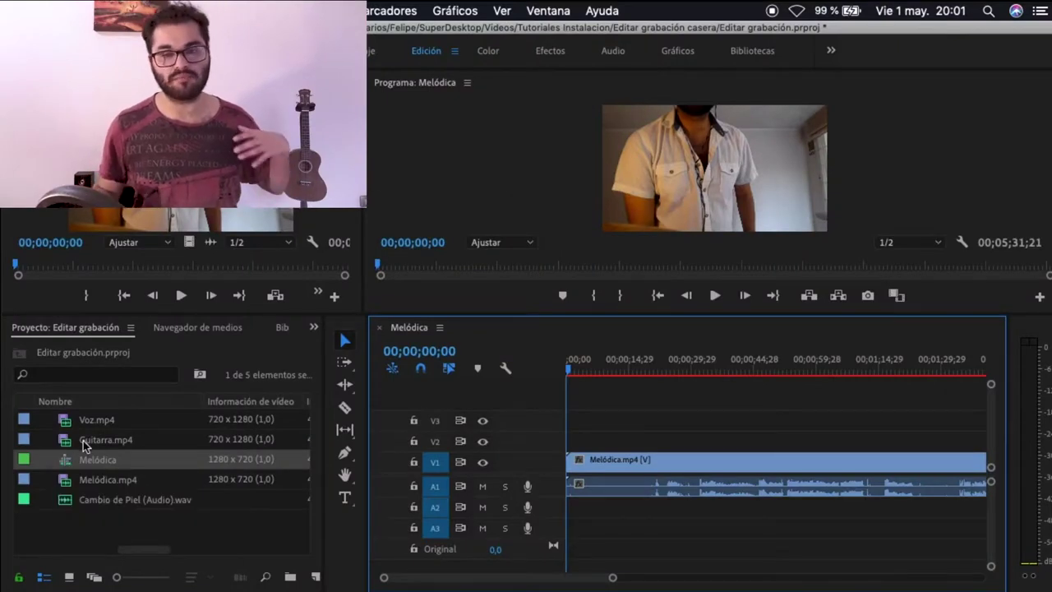
pyautogui.click(82, 439)
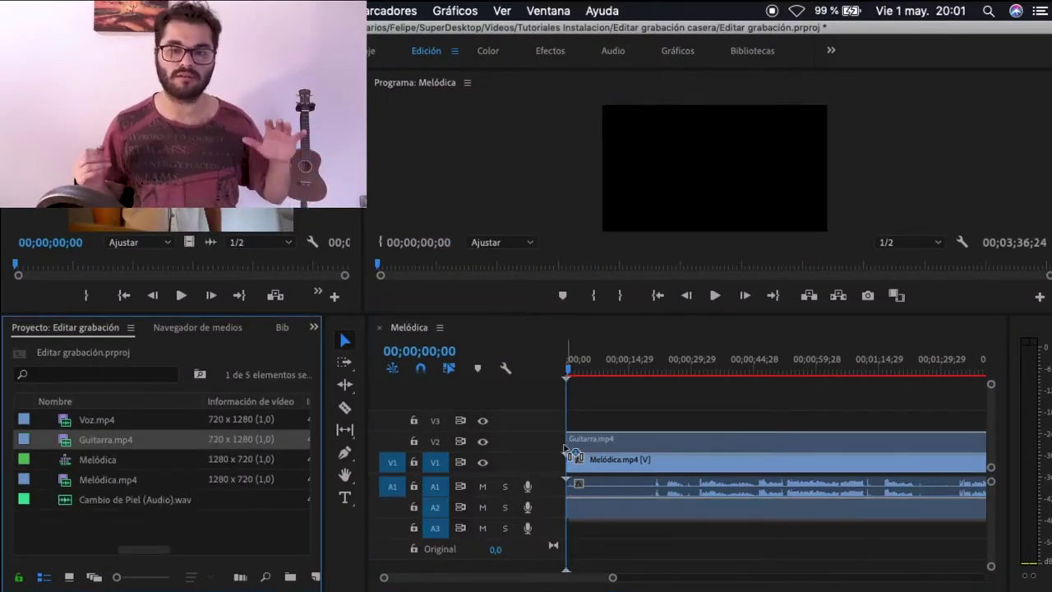
# Step: Stack Guitarra.mp4 above the melodica clip and Voz.mp4 on the top video track, and add an audio track
pyautogui.moveTo(482, 455); pyautogui.dragTo(530, 441)
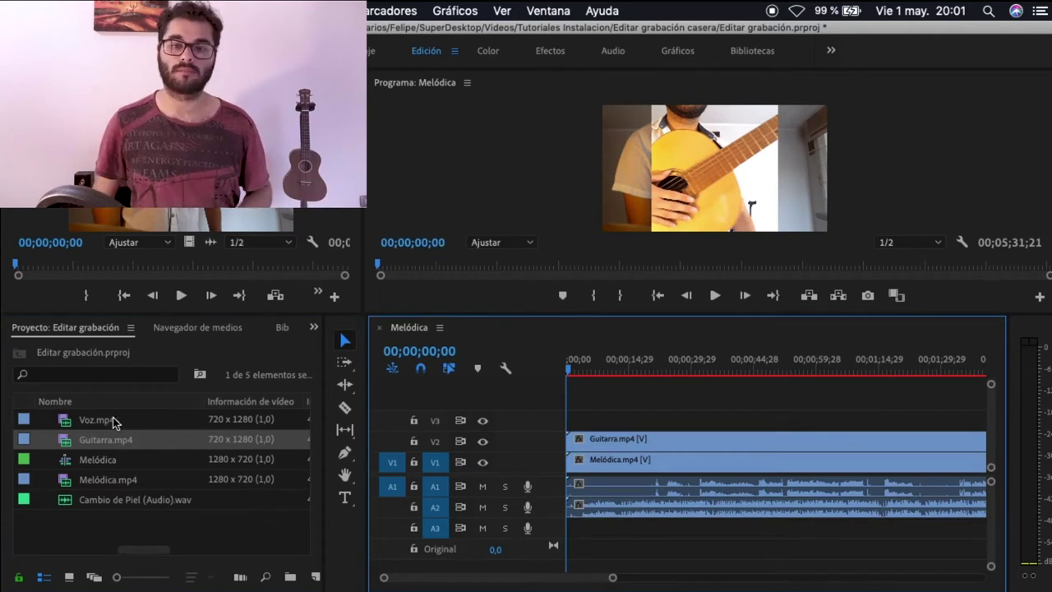
pyautogui.moveTo(112, 419); pyautogui.dragTo(542, 429)
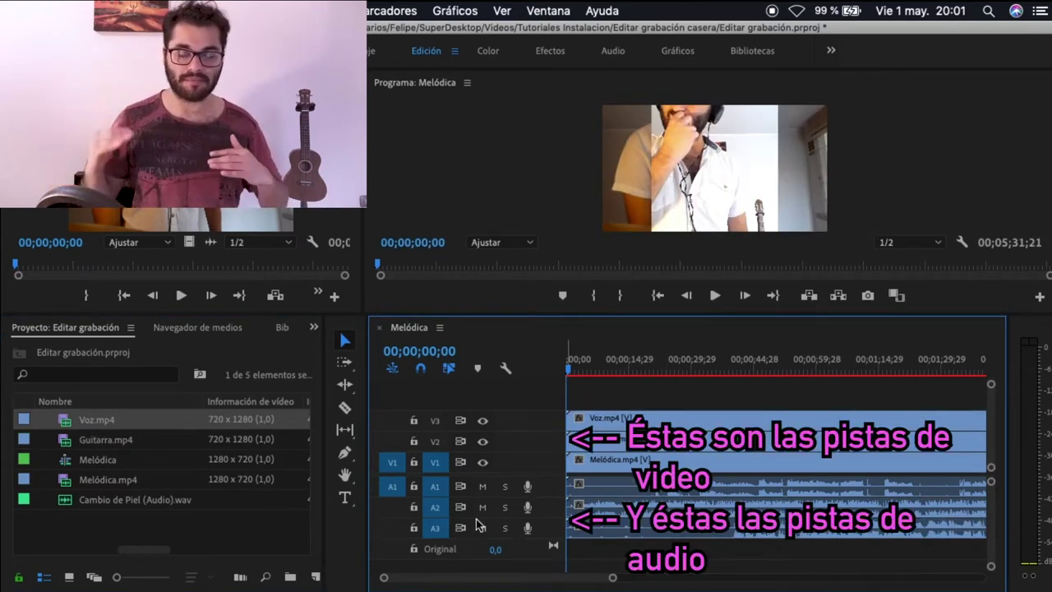
pyautogui.rightClick(523, 549)
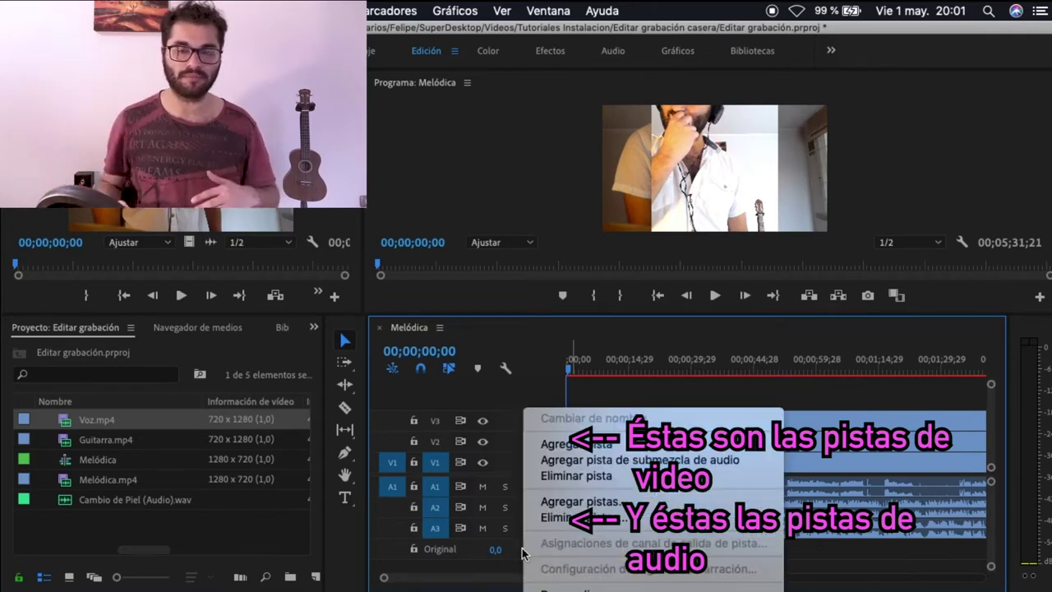
pyautogui.click(575, 444)
# Step: Zoom the timeline out to show whole clips and hide the guitar track's output
pyautogui.moveTo(657, 561); pyautogui.dragTo(783, 559)
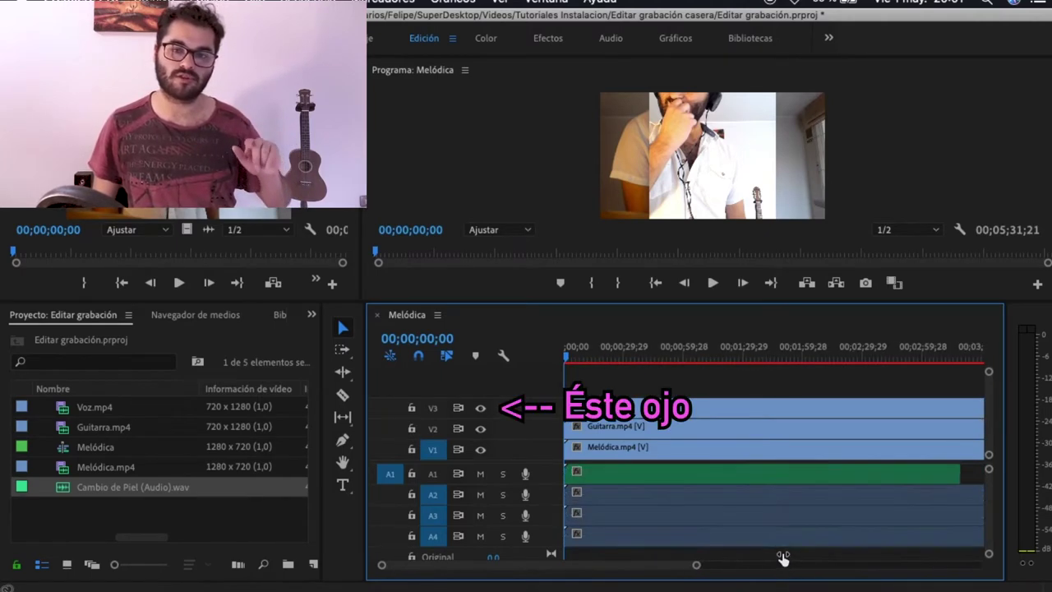
pyautogui.moveTo(782, 558); pyautogui.dragTo(784, 559)
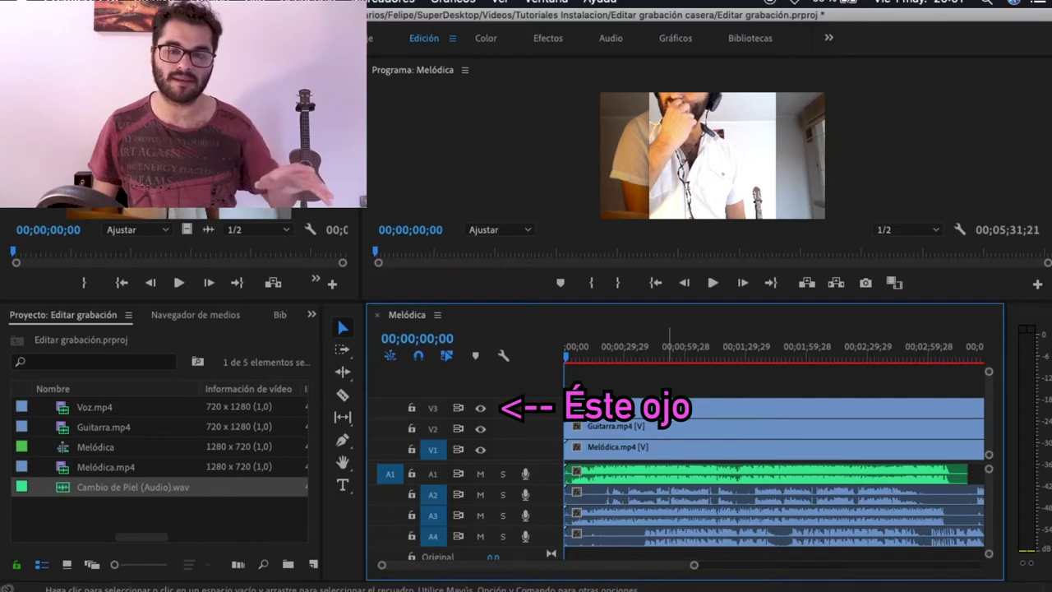
pyautogui.click(481, 429)
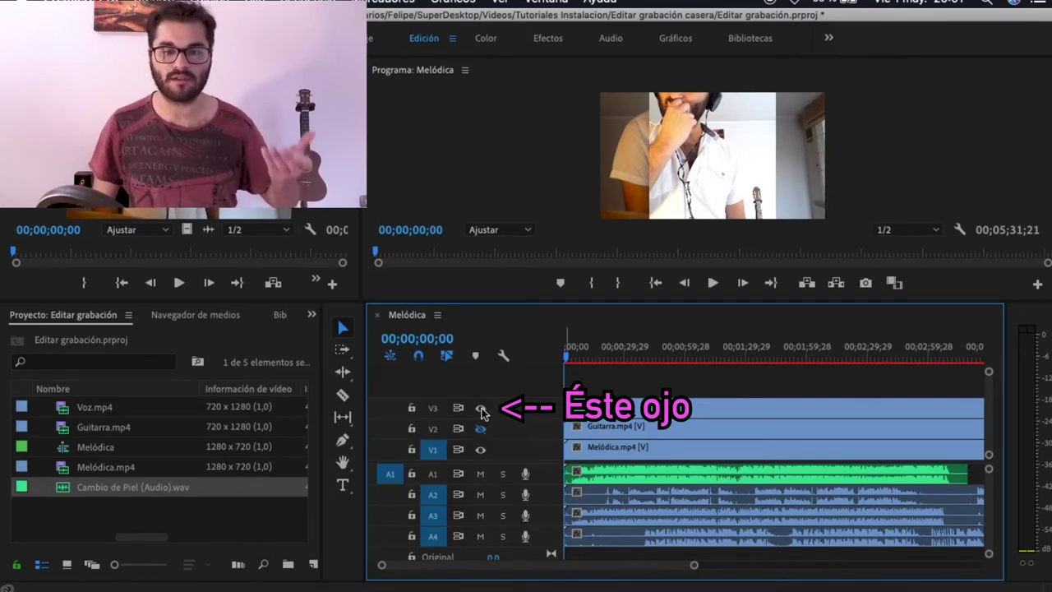
# Step: Turn off the voice and guitar track outputs and adjust the guitar layer's position and scale
pyautogui.click(481, 408)
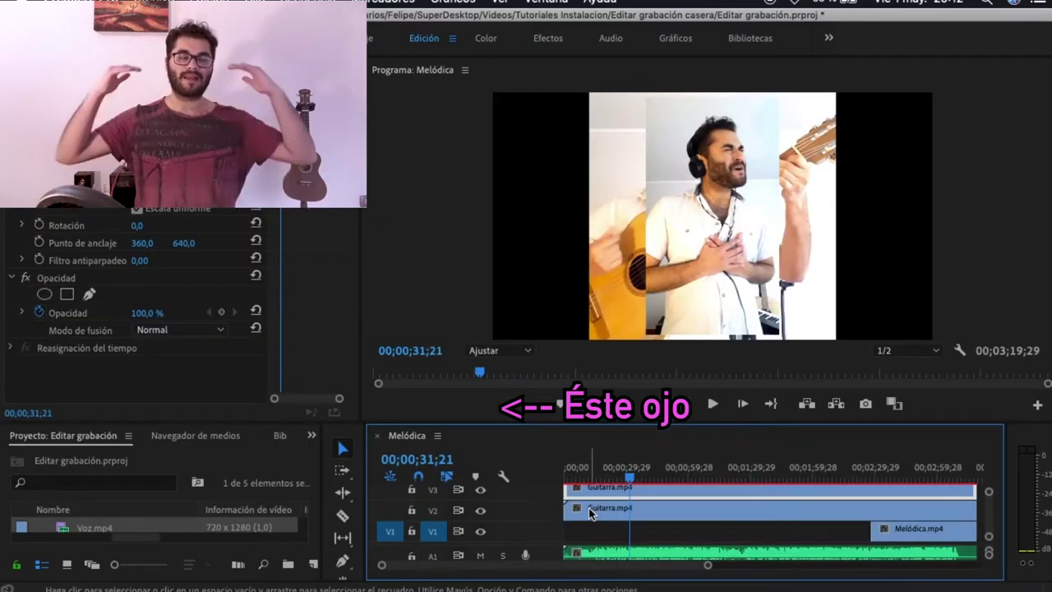
pyautogui.click(481, 494)
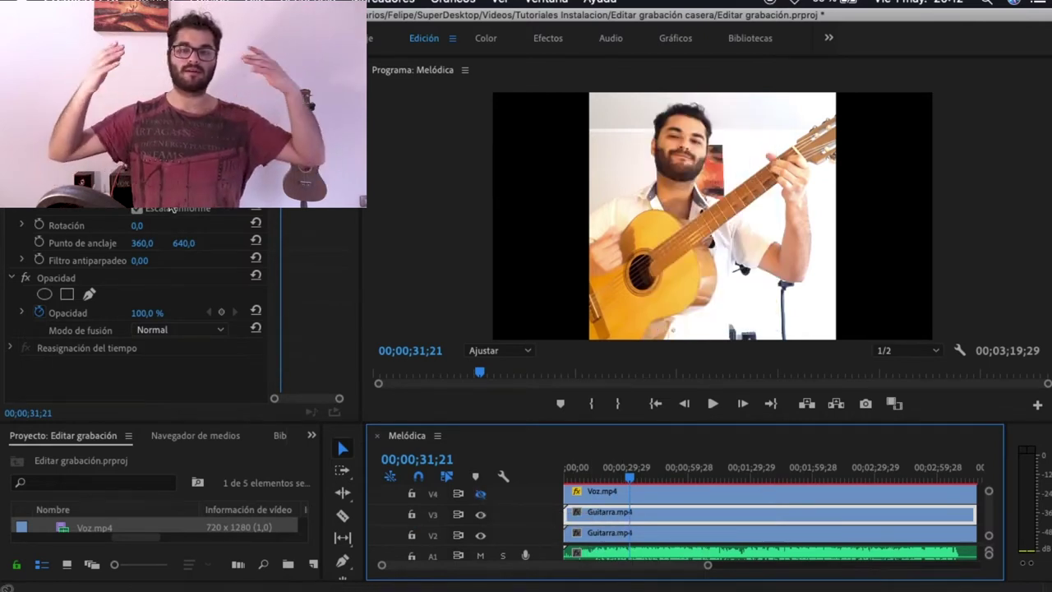
pyautogui.moveTo(136, 174); pyautogui.dragTo(170, 173)
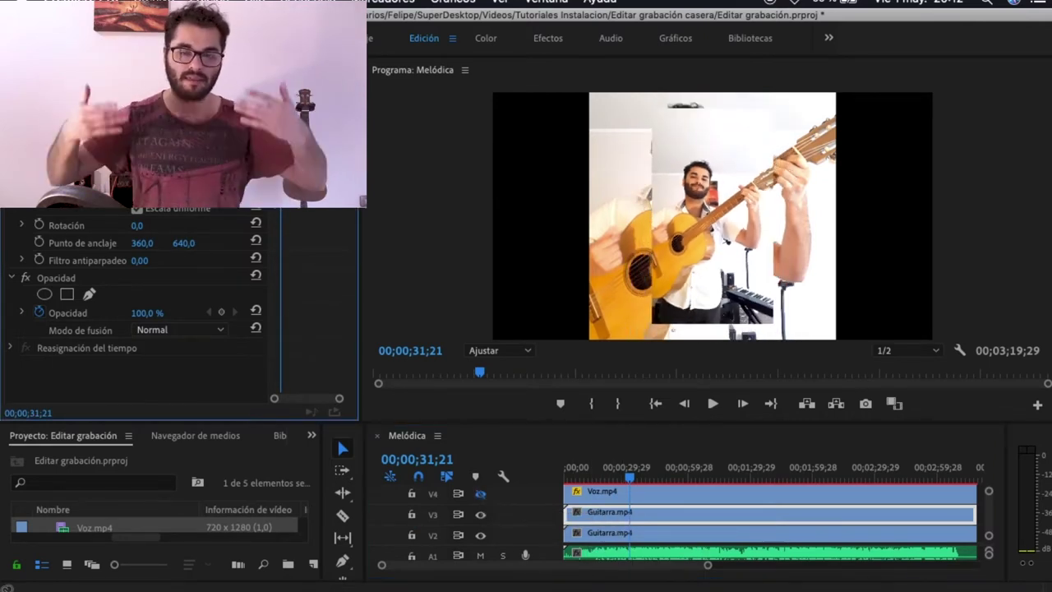
pyautogui.click(481, 535)
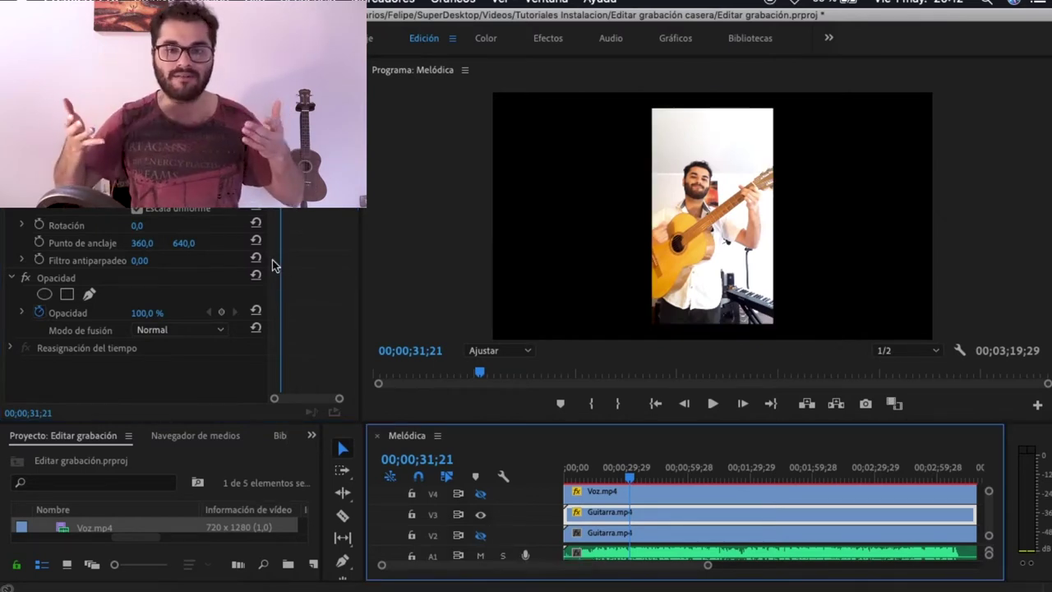
pyautogui.moveTo(136, 191); pyautogui.dragTo(115, 191)
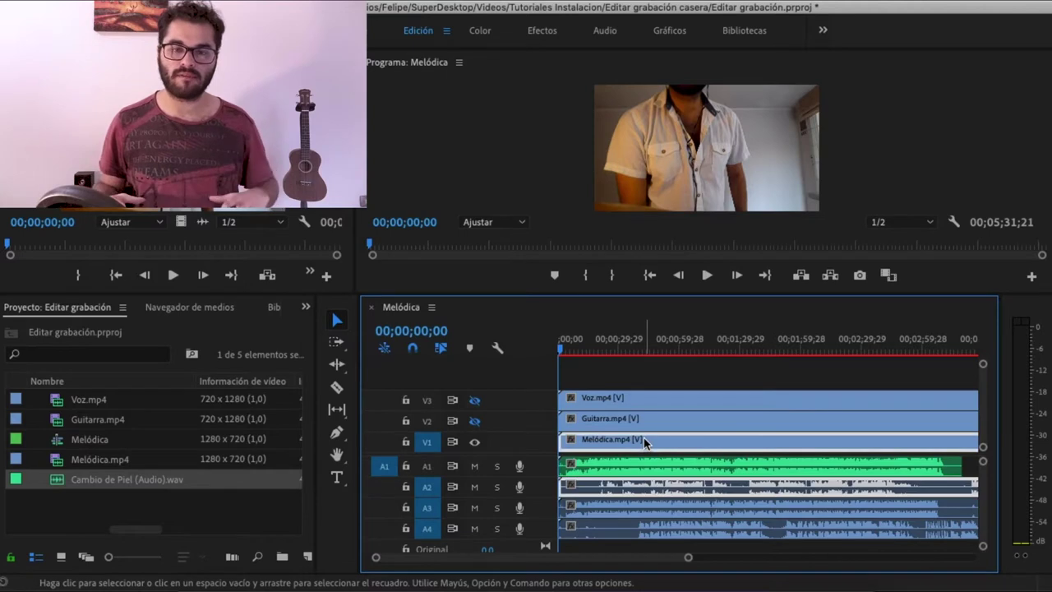
# Step: Move the melodica clip earlier in the timeline and park the playhead at 00;03;03;14
pyautogui.moveTo(602, 492); pyautogui.dragTo(880, 504)
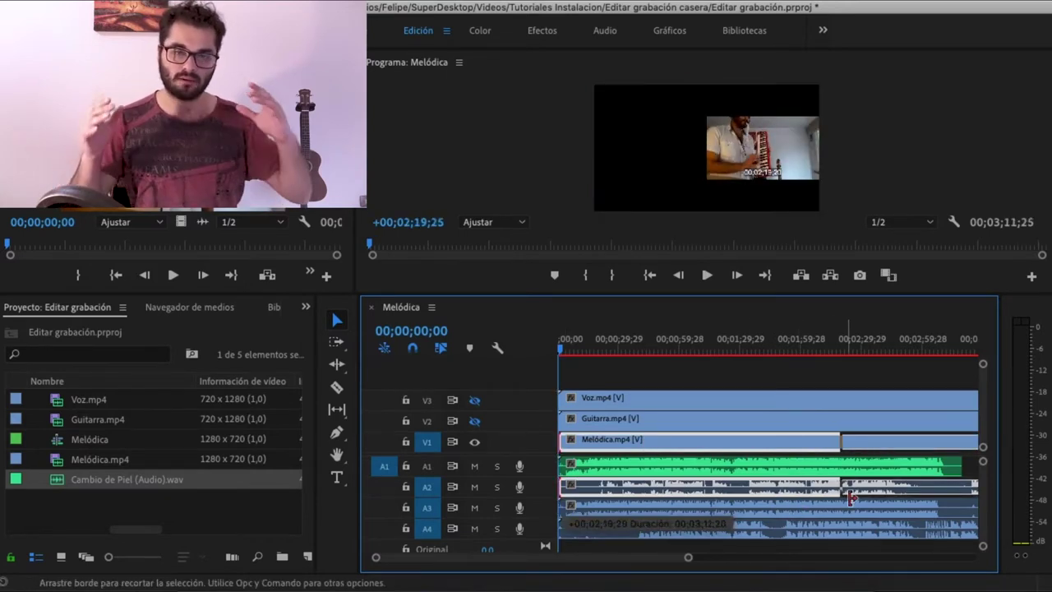
pyautogui.scroll(-3, 880, 504)
pyautogui.moveTo(579, 507); pyautogui.dragTo(834, 508)
pyautogui.moveTo(886, 488); pyautogui.dragTo(655, 510)
pyautogui.click(655, 339)
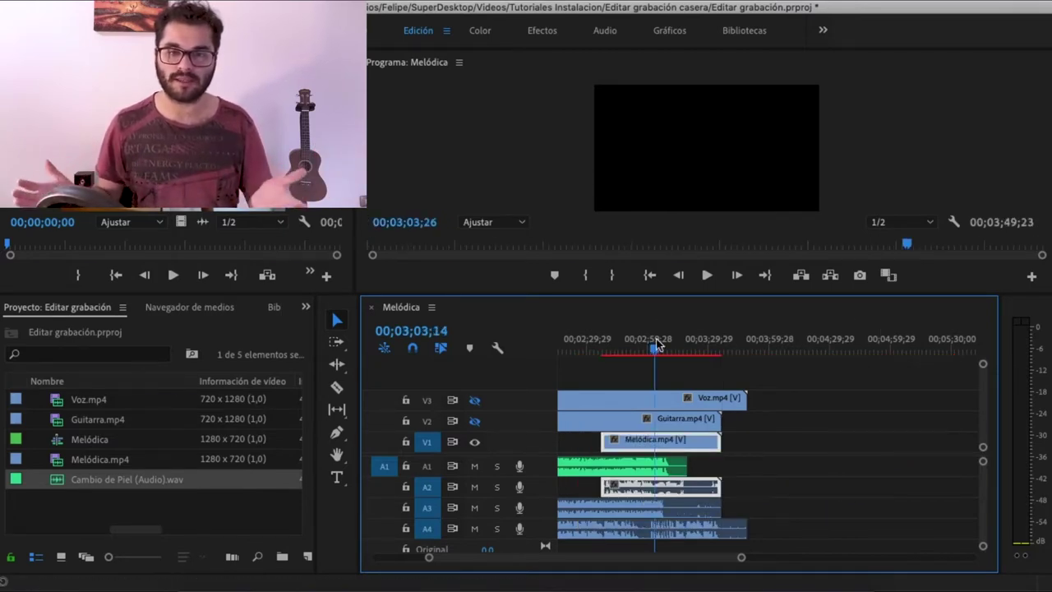
pyautogui.moveTo(741, 558); pyautogui.dragTo(663, 557)
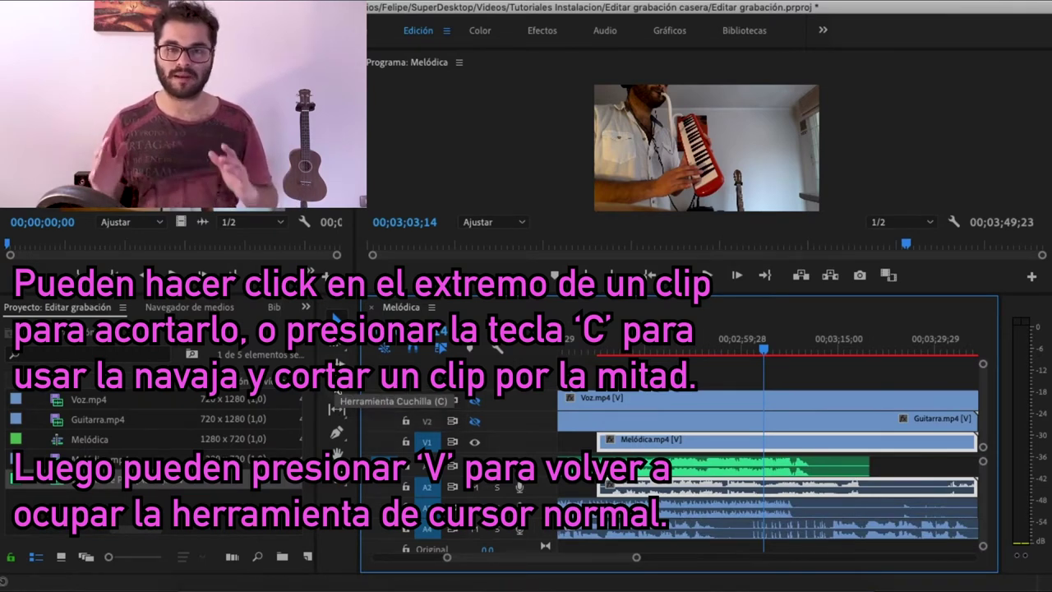
# Step: Split the melodica clip with the Razor tool, delete the middle piece, then undo it
pyautogui.click(338, 390)
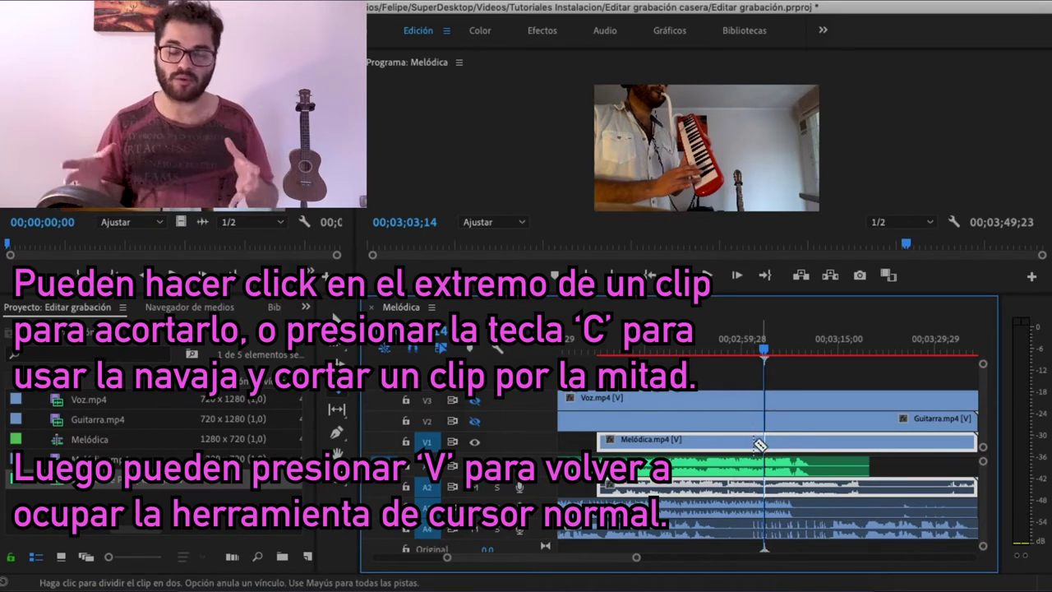
pyautogui.click(728, 442)
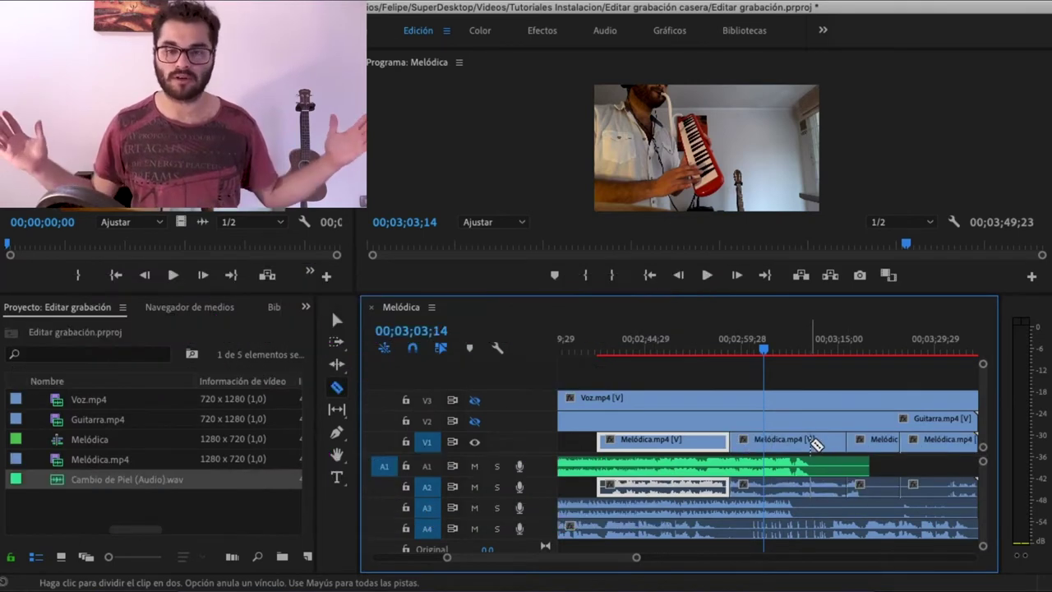
pyautogui.press('v')
pyautogui.click(804, 444)
pyautogui.press('Delete')
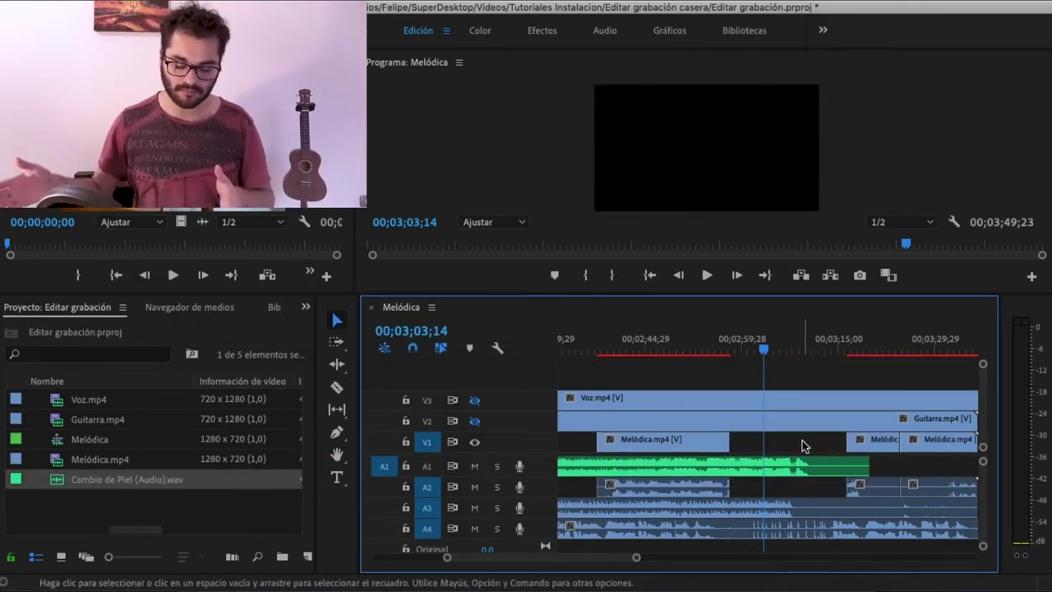
pyautogui.hotkey('ctrl', 'z')
pyautogui.hotkey('ctrl', 'z')
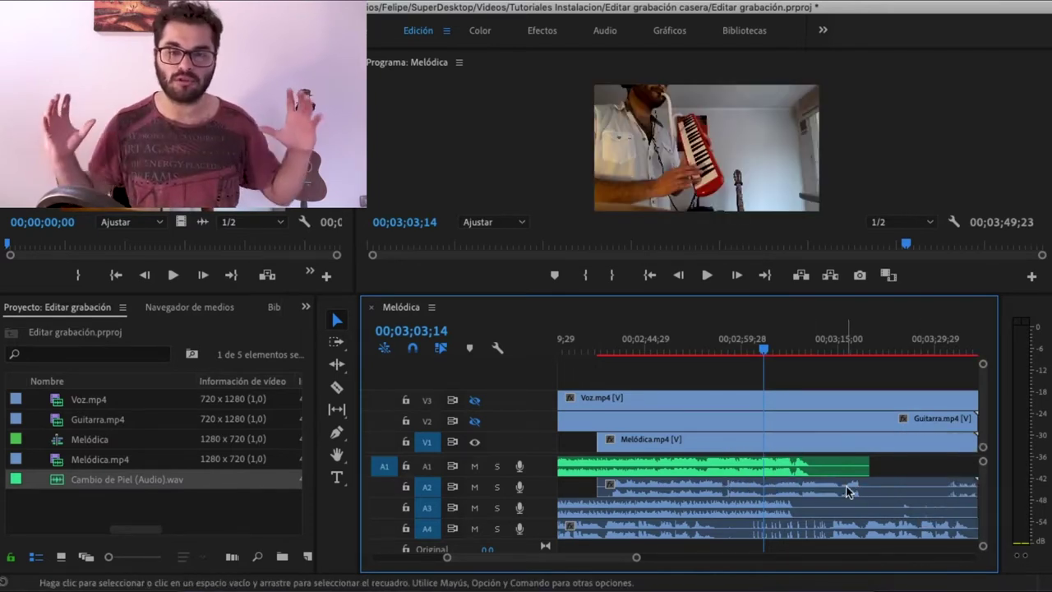
# Step: Slide the melodica clip left and trim its end so it finishes before the other clips
pyautogui.moveTo(717, 482); pyautogui.dragTo(679, 482)
pyautogui.moveTo(945, 482); pyautogui.dragTo(904, 485)
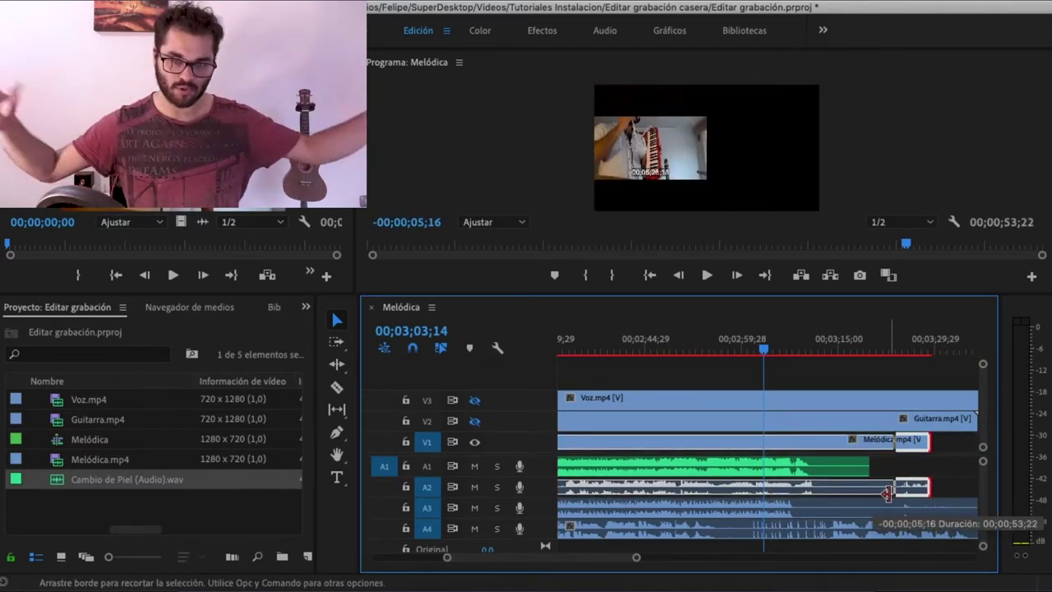
pyautogui.click(795, 350)
pyautogui.moveTo(636, 558); pyautogui.dragTo(595, 563)
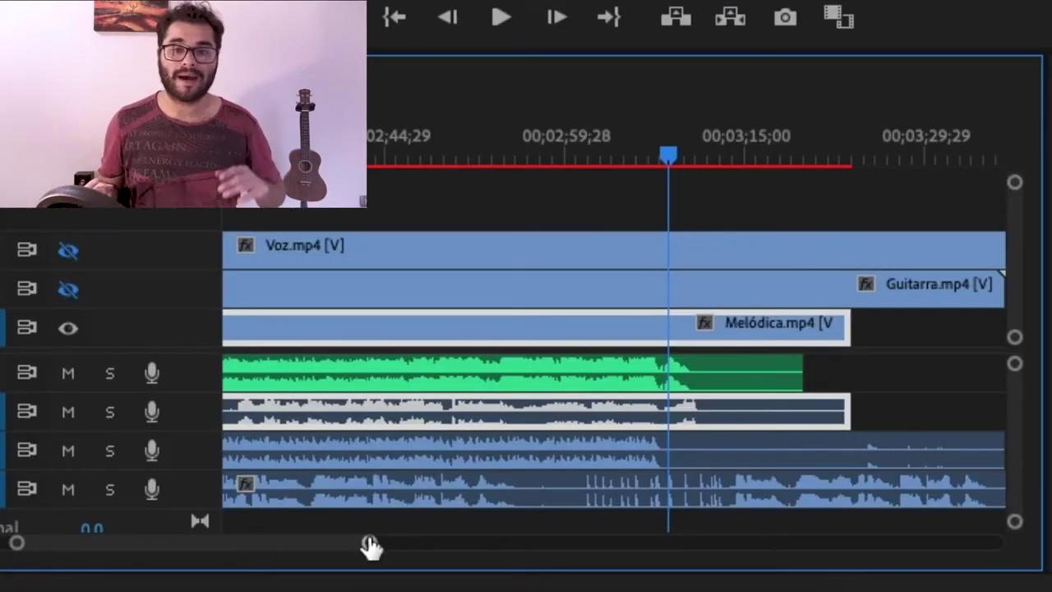
# Step: Trim the Audio 2 clip's end, zoom to frame level, and nudge Melódica one frame earlier (-00;00;00;01)
pyautogui.moveTo(291, 553); pyautogui.dragTo(294, 552)
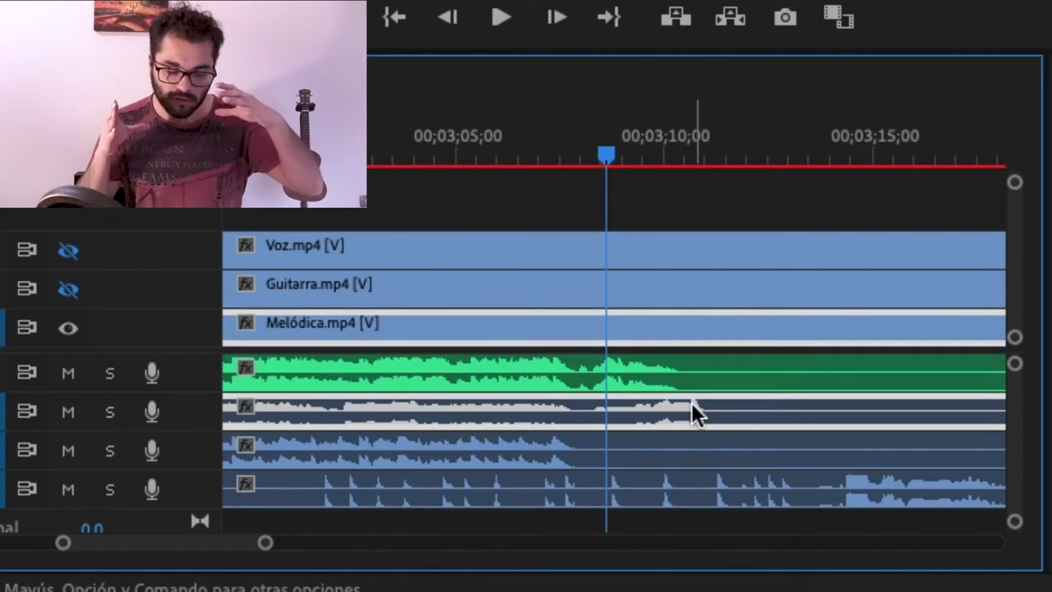
pyautogui.moveTo(691, 402); pyautogui.dragTo(565, 415)
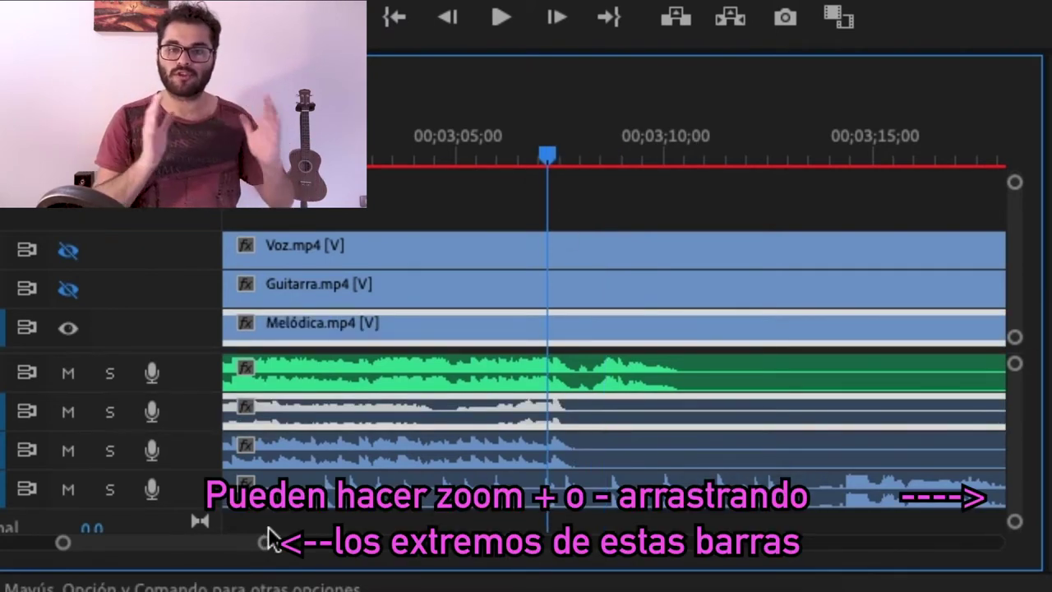
pyautogui.moveTo(262, 546); pyautogui.dragTo(192, 547)
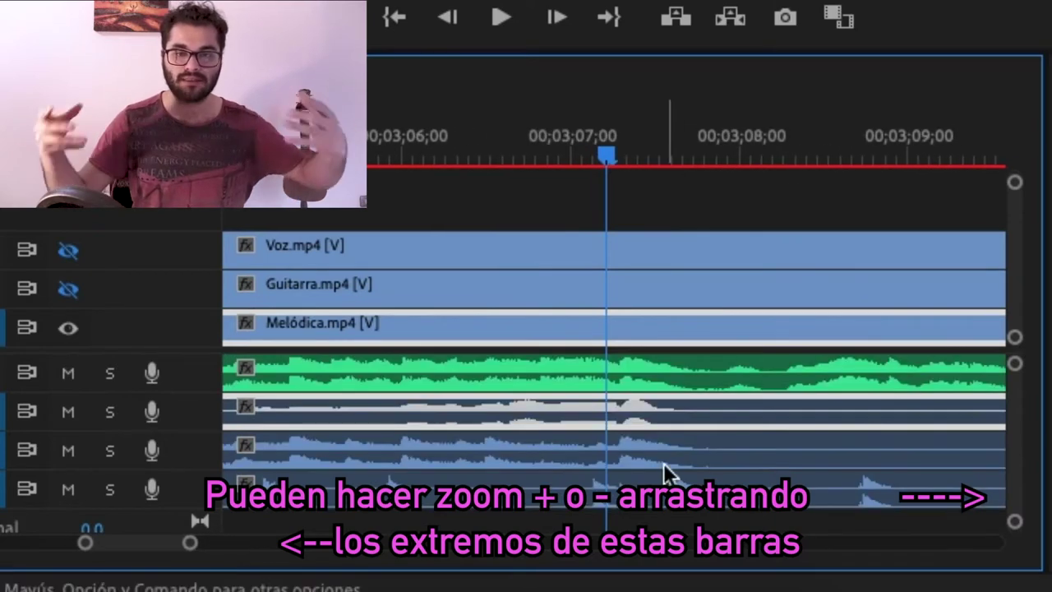
pyautogui.moveTo(1016, 520); pyautogui.dragTo(1016, 511)
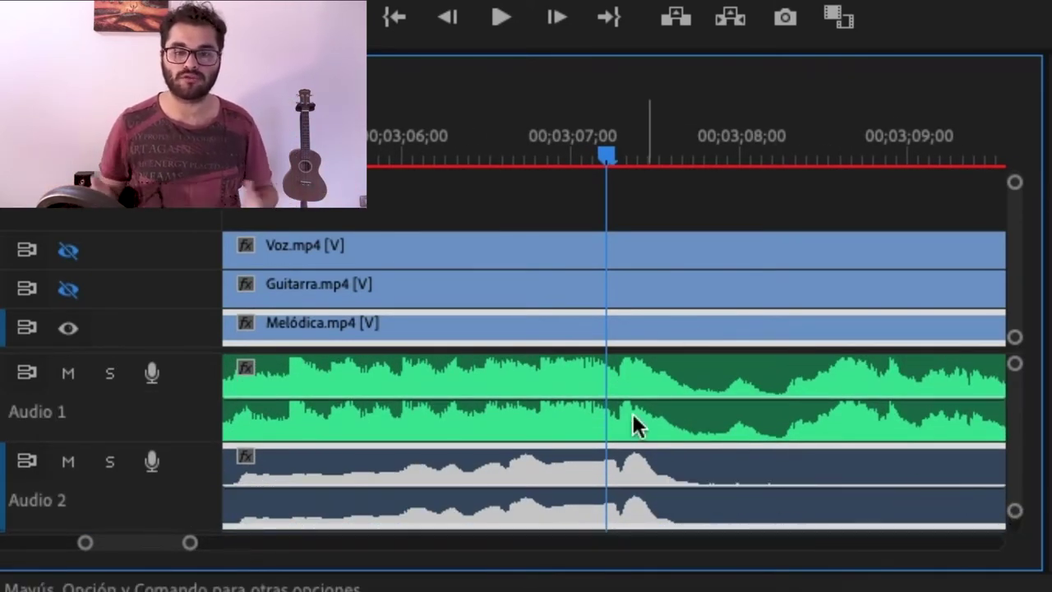
pyautogui.moveTo(191, 546); pyautogui.dragTo(159, 555)
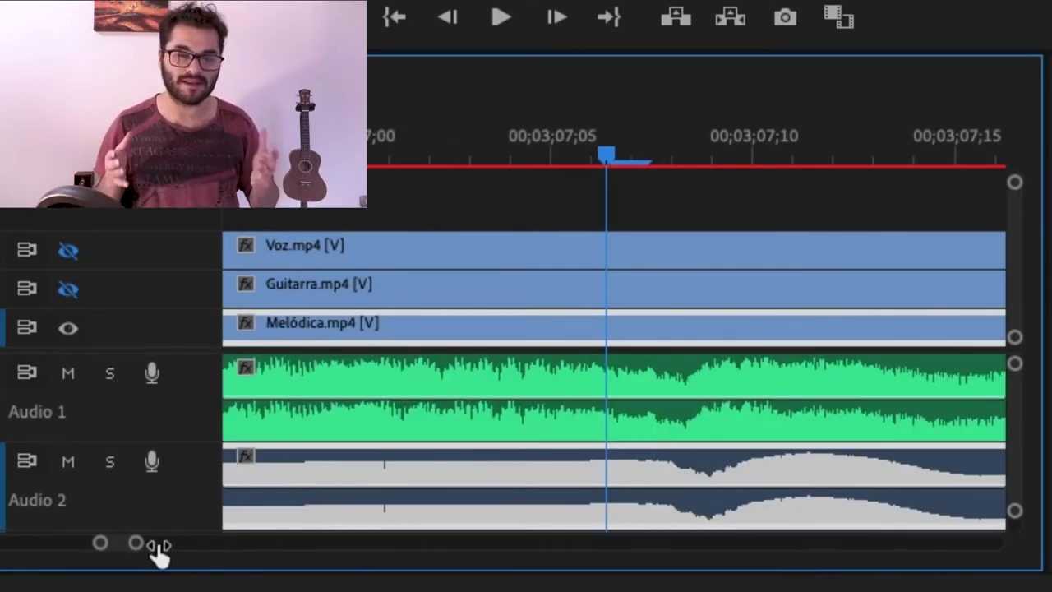
pyautogui.moveTo(818, 470); pyautogui.dragTo(796, 484)
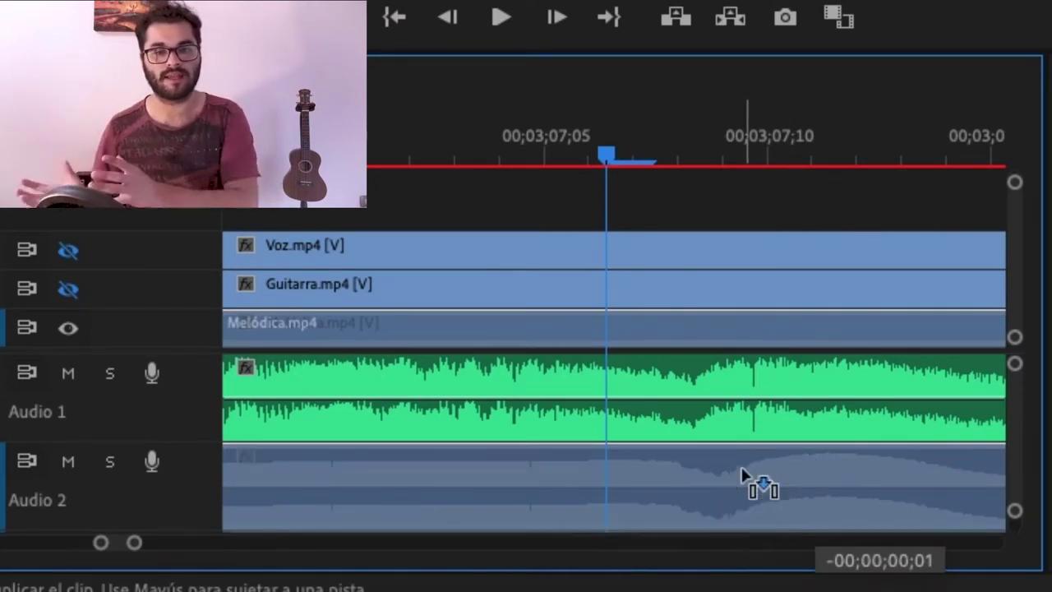
pyautogui.moveTo(763, 490); pyautogui.dragTo(742, 466)
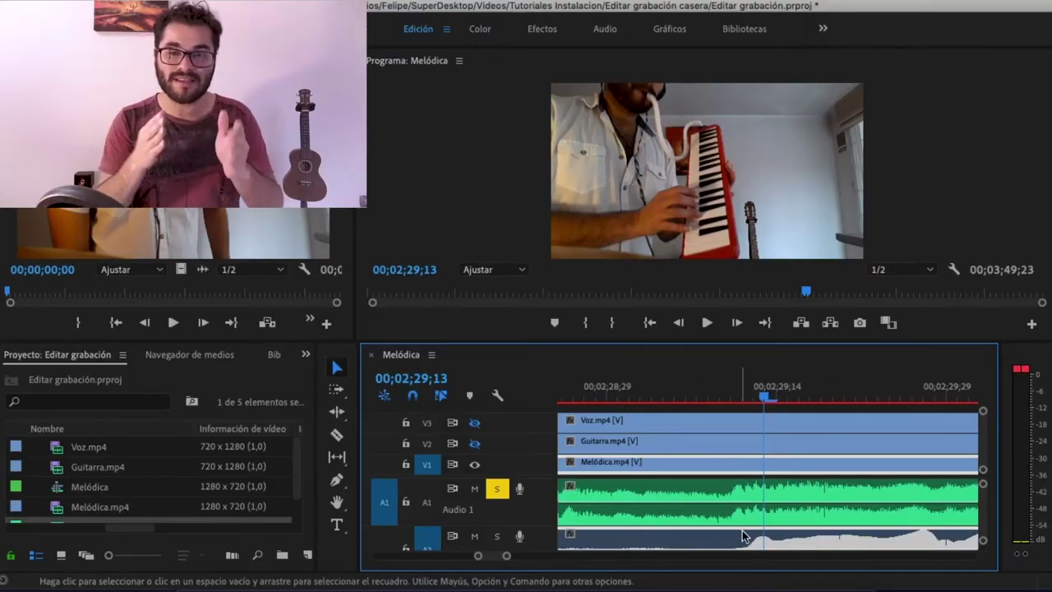
pyautogui.moveTo(738, 539); pyautogui.dragTo(723, 544)
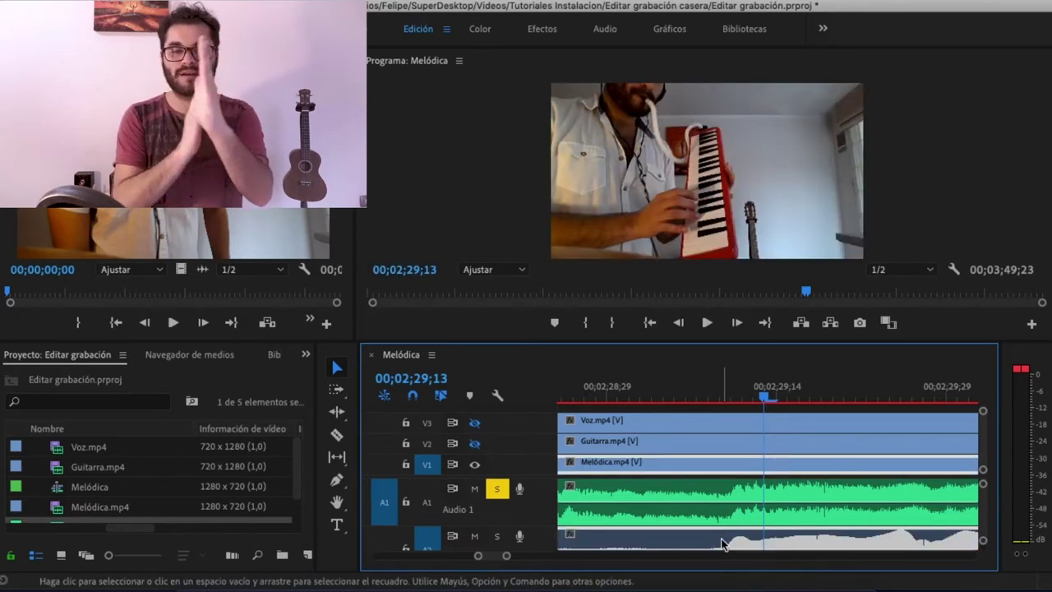
pyautogui.click(719, 387)
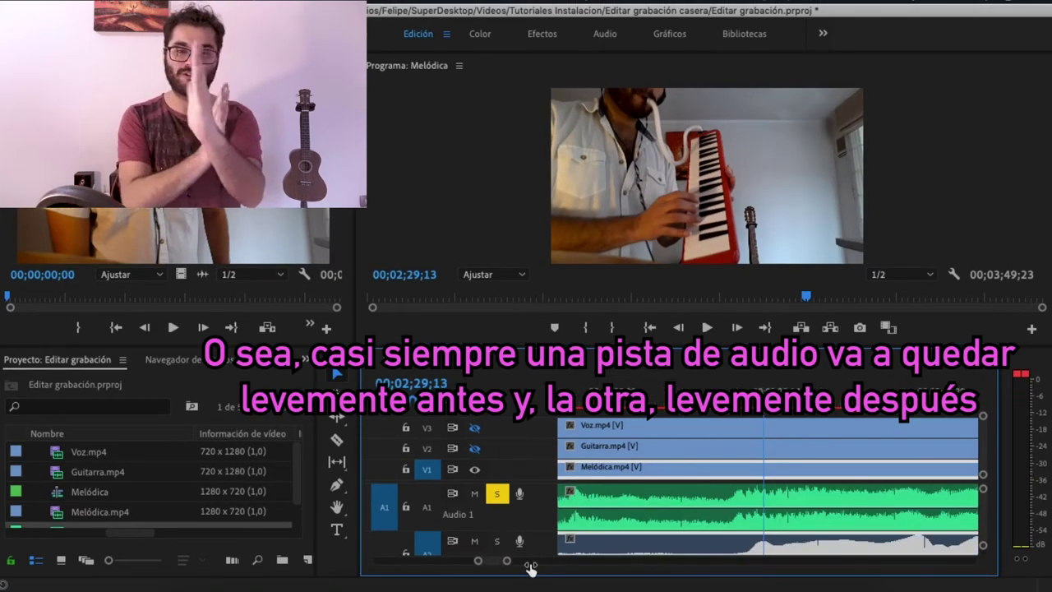
pyautogui.moveTo(746, 544); pyautogui.dragTo(726, 547)
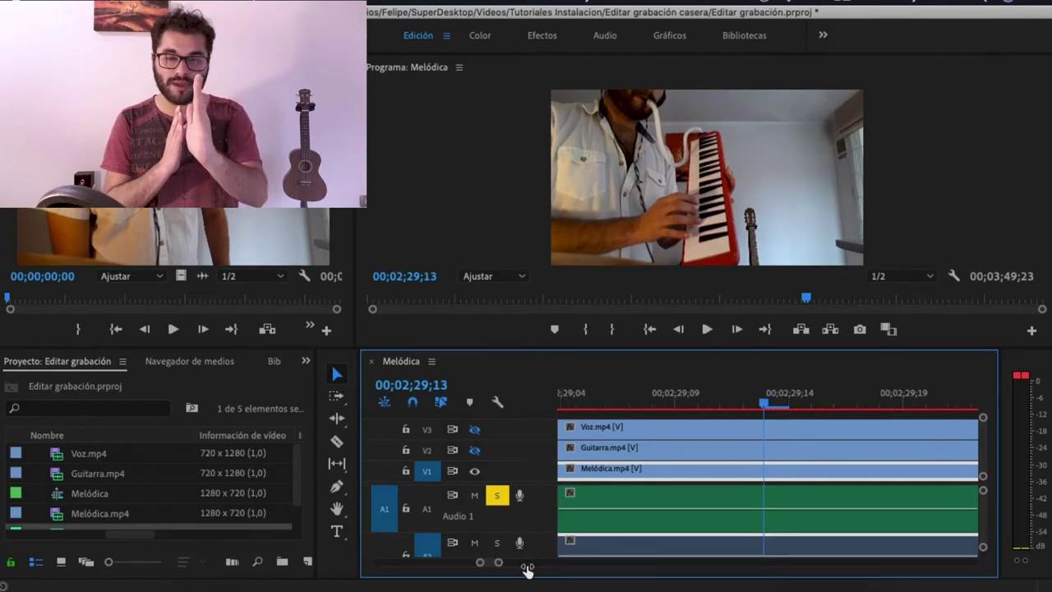
pyautogui.moveTo(738, 545); pyautogui.dragTo(725, 550)
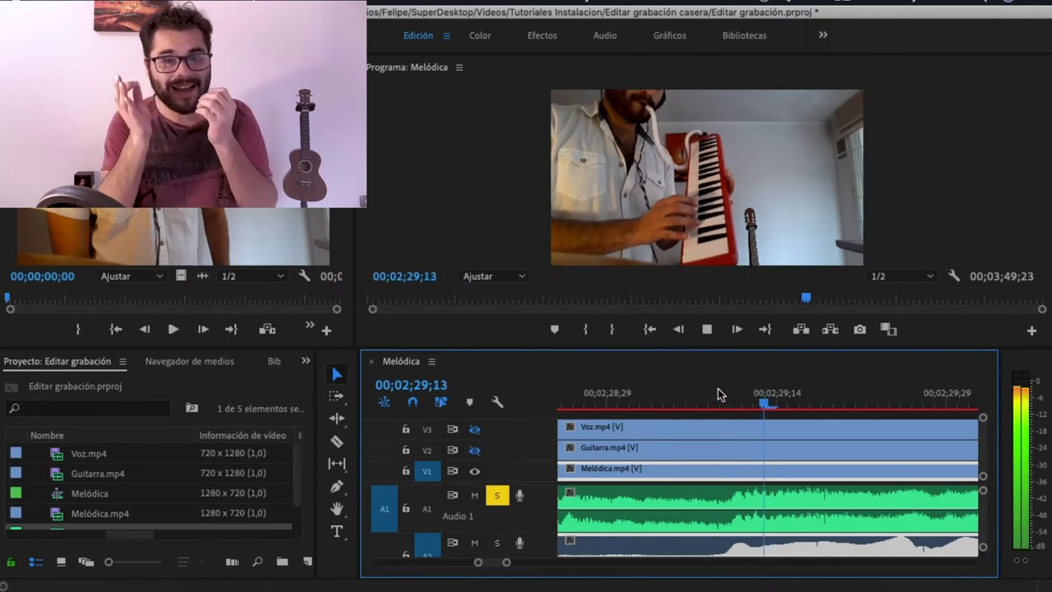
pyautogui.press('=')
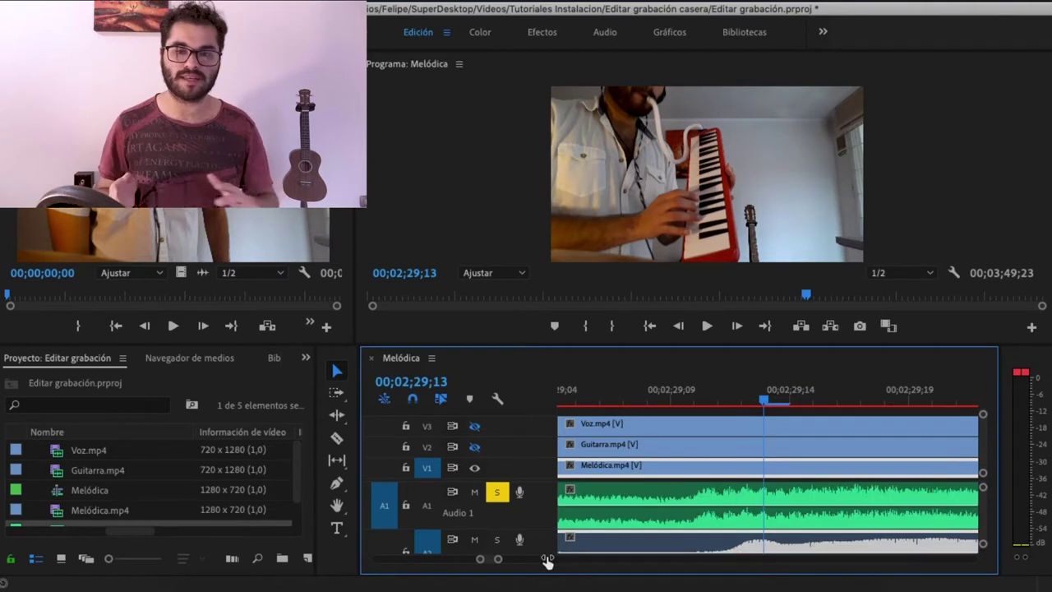
pyautogui.scroll(-2, 545, 566)
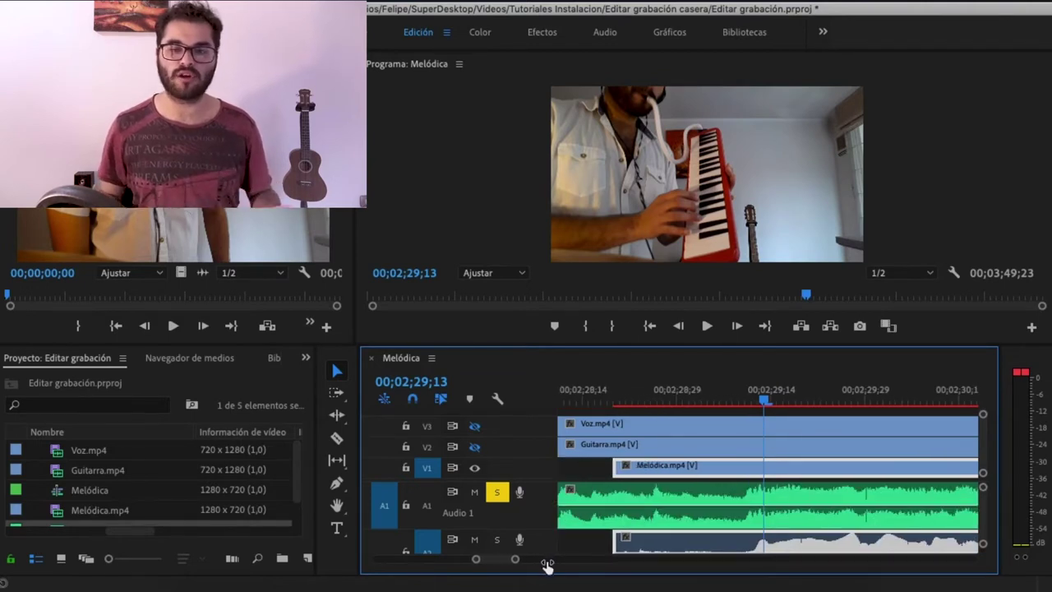
pyautogui.scroll(2, 547, 567)
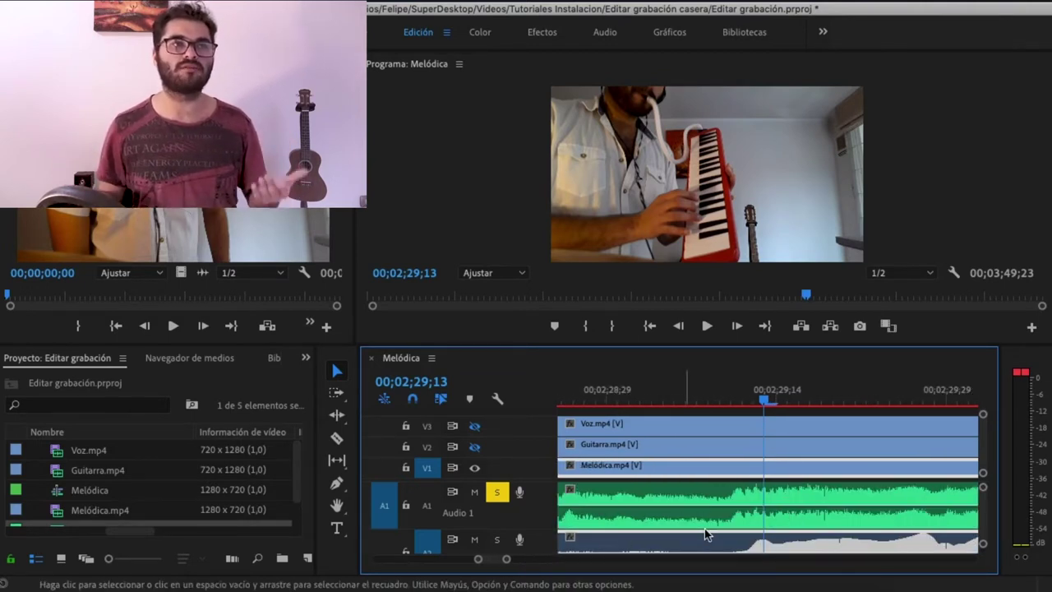
pyautogui.moveTo(746, 541); pyautogui.dragTo(721, 564)
# Step: Set the playhead to 00;02;29;09, open Voz.mp4's Effect Controls, then show the Effects panel
pyautogui.click(720, 394)
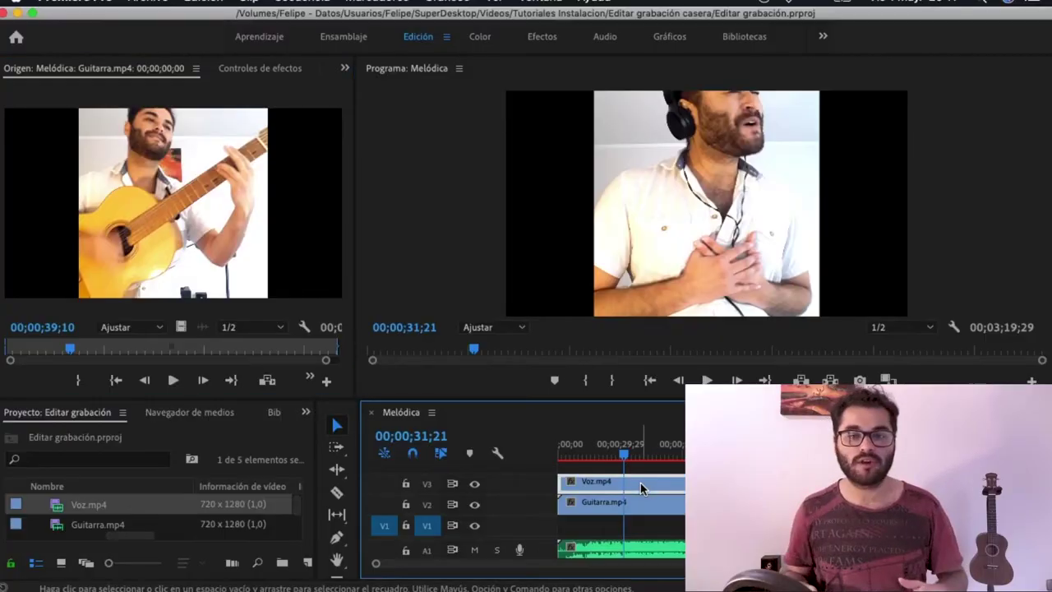
pyautogui.doubleClick(612, 480)
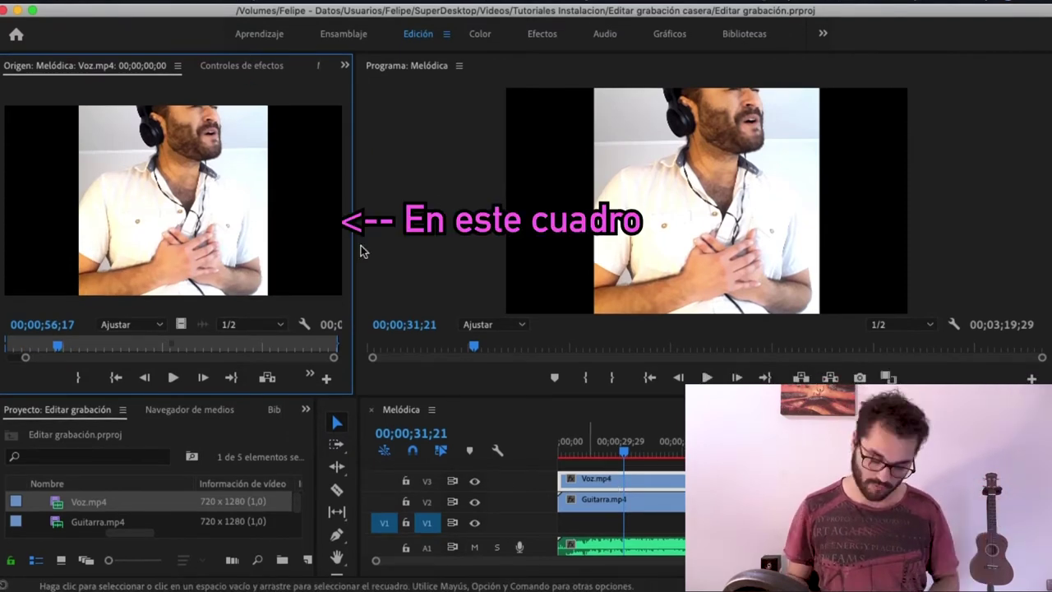
pyautogui.click(247, 68)
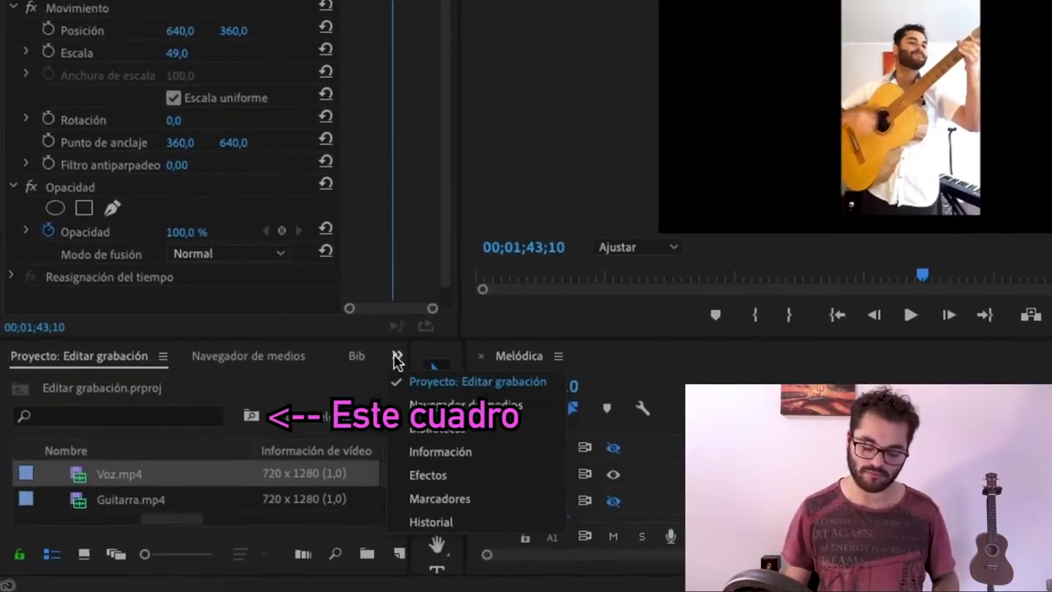
pyautogui.click(566, 444)
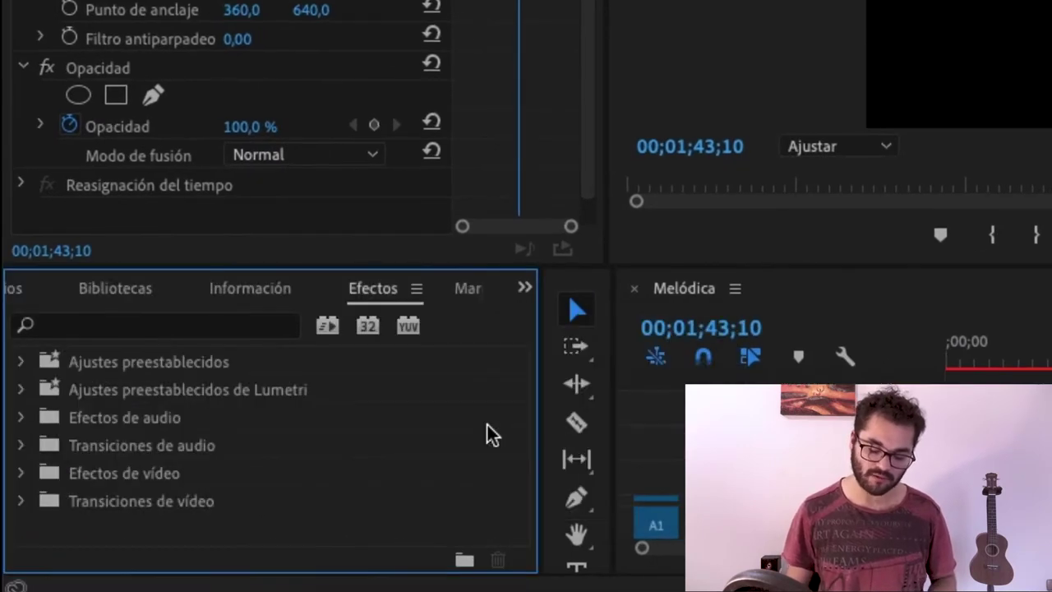
# Step: Search the Effects panel for 'recortar' and apply Recortar to Guitarra.mp4
pyautogui.click(139, 426)
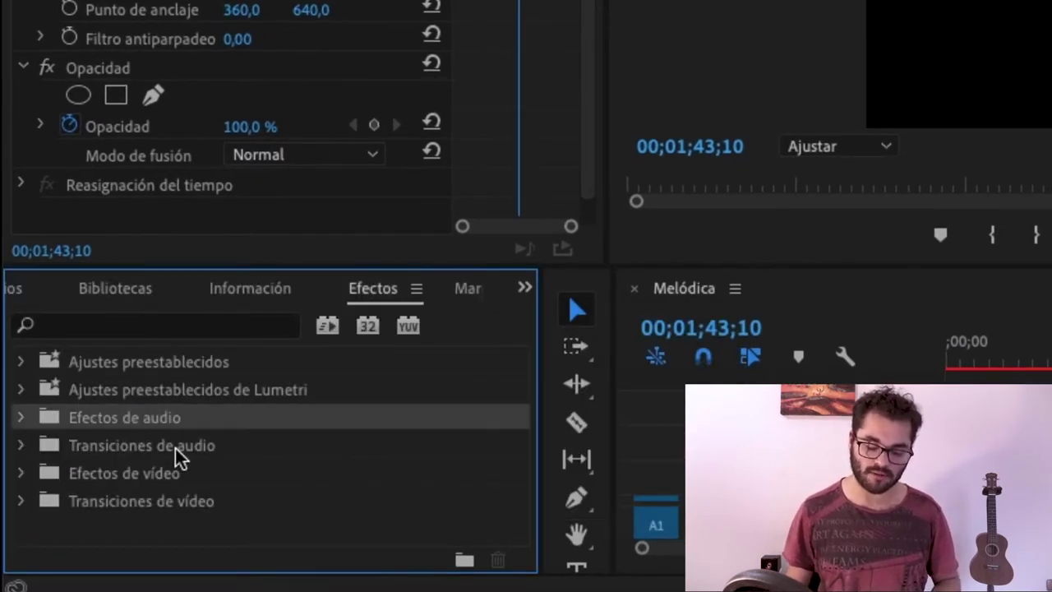
pyautogui.click(183, 448)
pyautogui.click(181, 473)
pyautogui.click(188, 502)
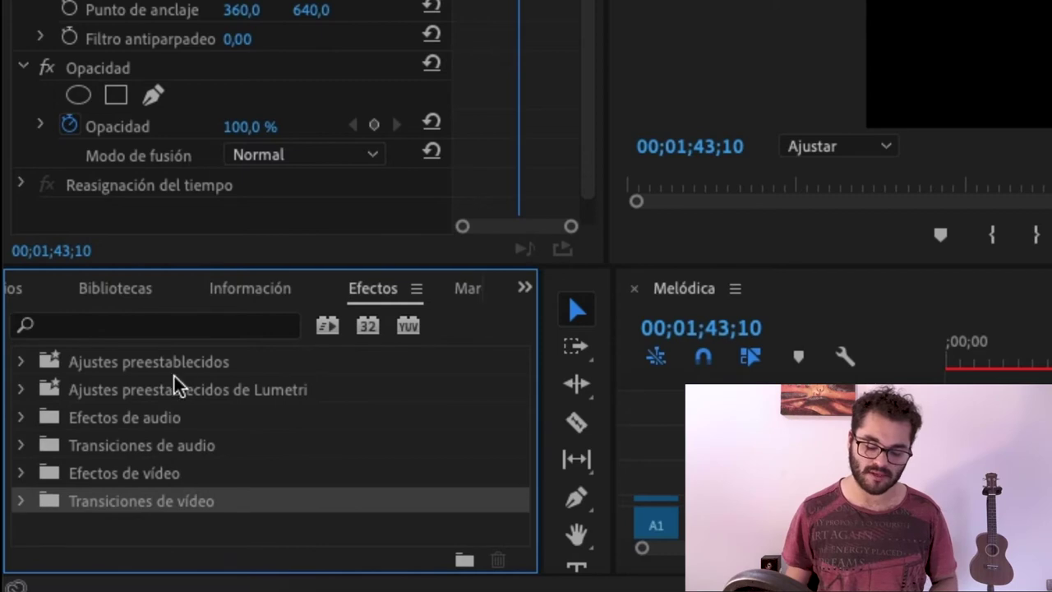
pyautogui.click(151, 327)
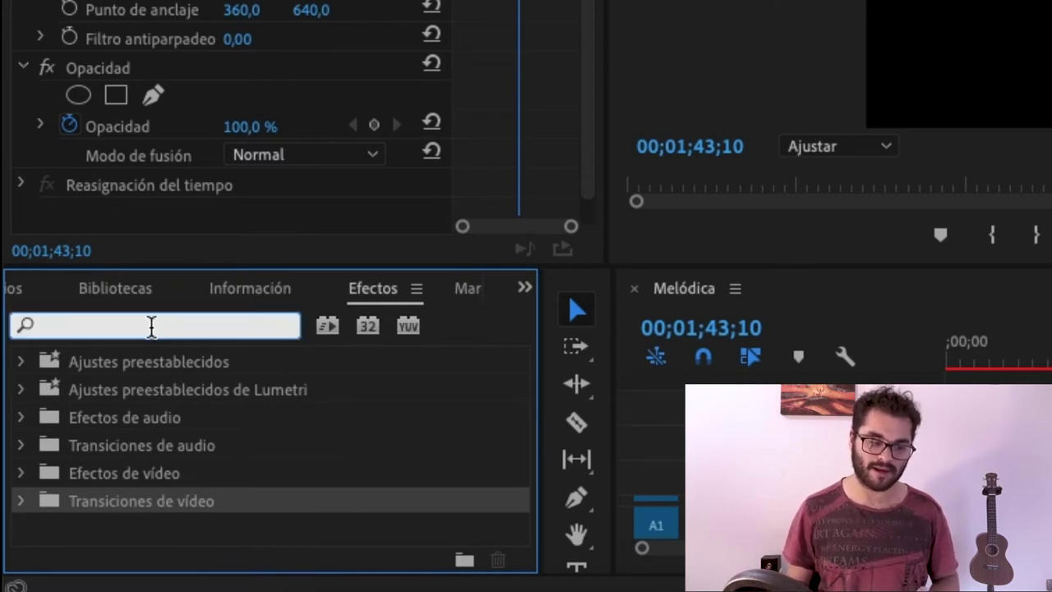
pyautogui.write('crop')
pyautogui.press('BackSpace')
pyautogui.press('BackSpace')
pyautogui.press('BackSpace')
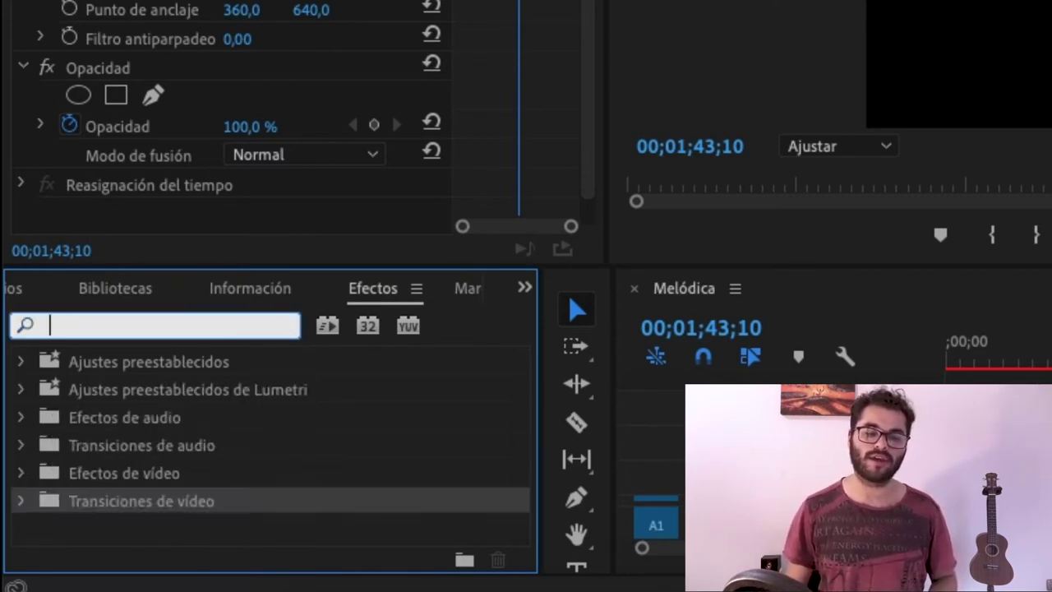
pyautogui.write('recortar')
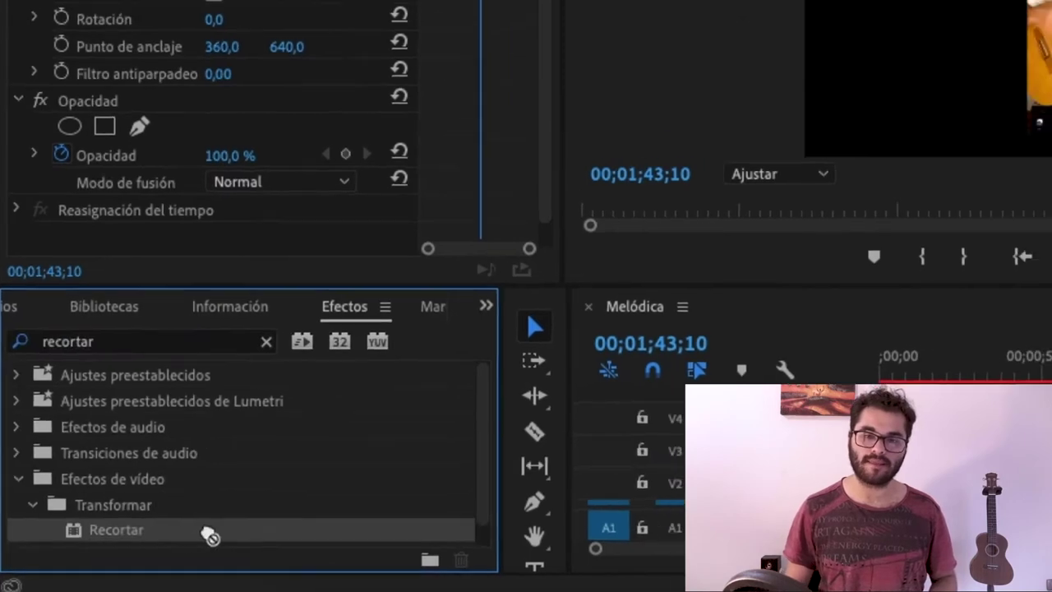
pyautogui.moveTo(157, 526); pyautogui.dragTo(593, 488)
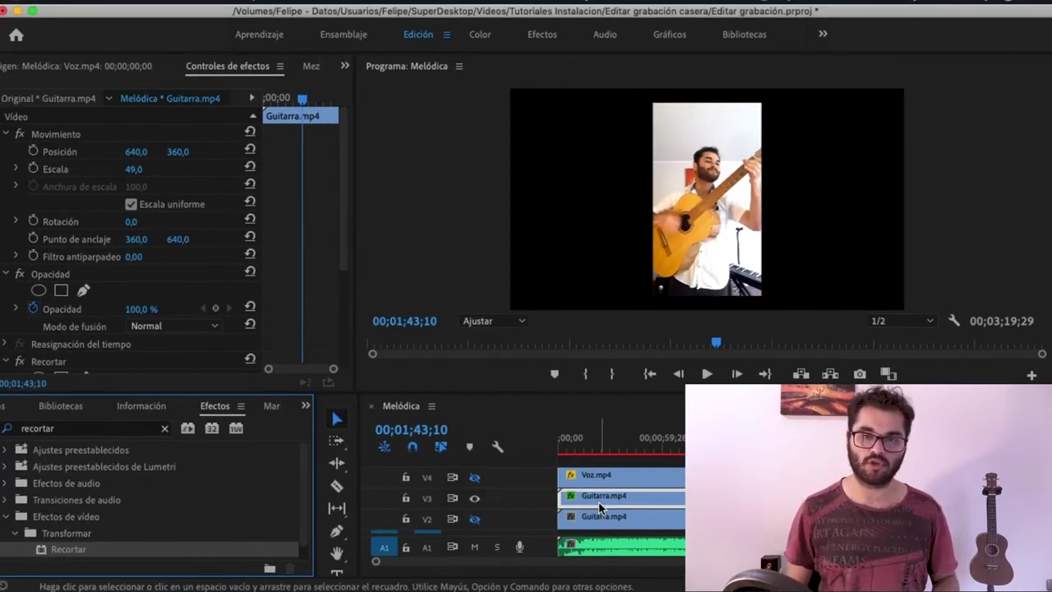
# Step: Show the upper Guitarra.mp4 clip's Effect Controls with the Recortar settings
pyautogui.click(600, 508)
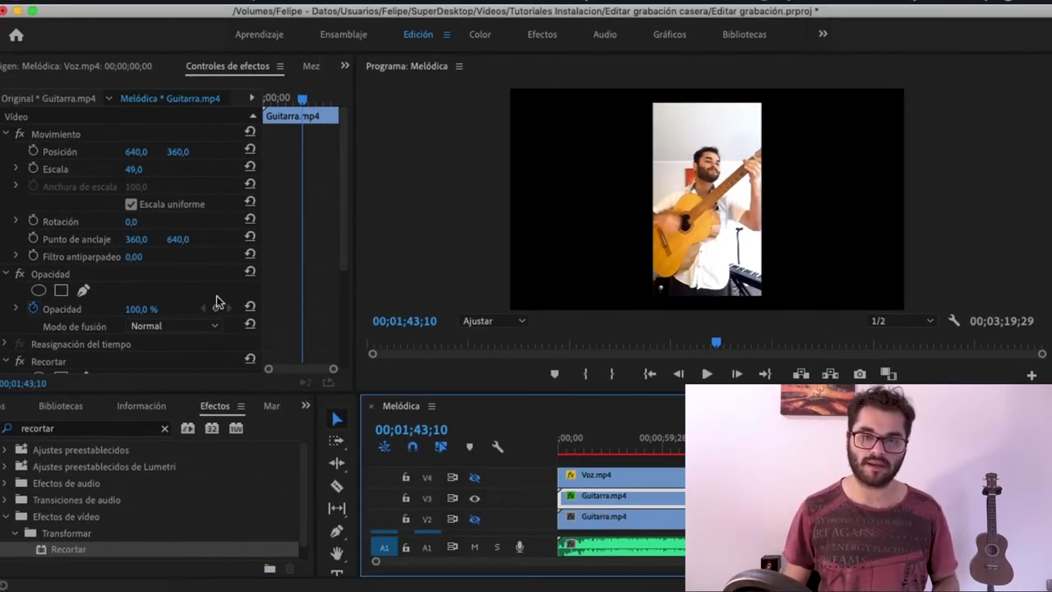
pyautogui.doubleClick(635, 505)
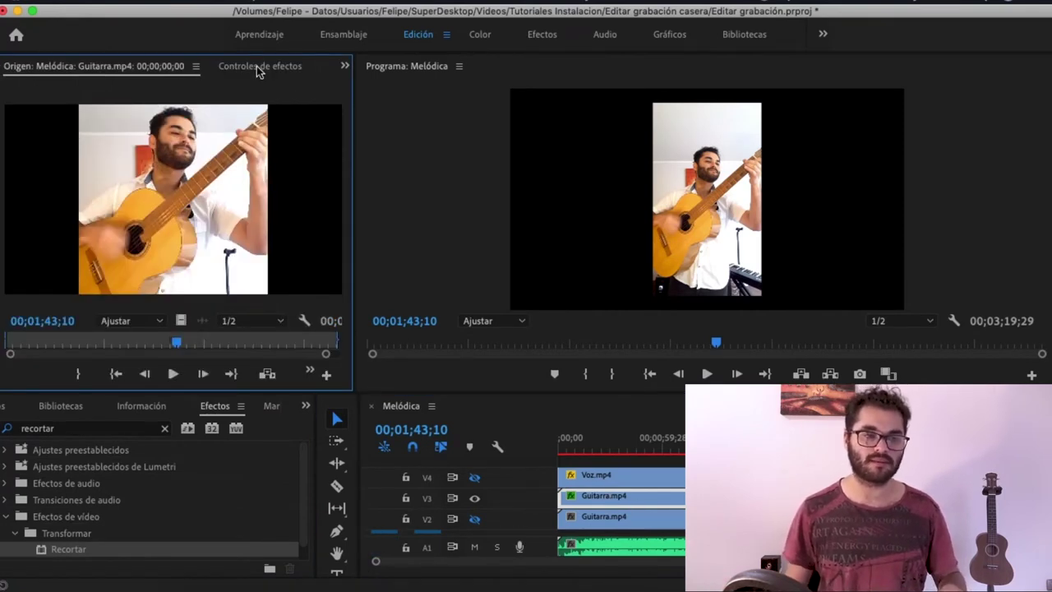
pyautogui.click(259, 69)
pyautogui.scroll(-2, 211, 198)
pyautogui.scroll(-3, 211, 197)
pyautogui.scroll(-3, 212, 197)
pyautogui.scroll(-2, 211, 197)
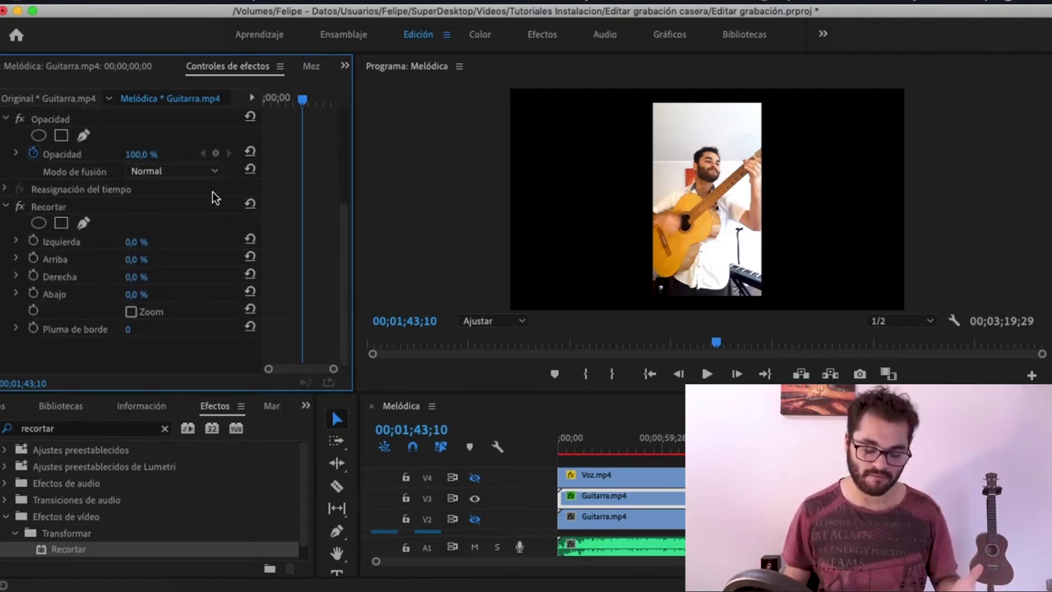
# Step: Test and reset the left and right crops, then crop the top to about 13,4 %
pyautogui.click(49, 206)
pyautogui.moveTo(137, 242); pyautogui.dragTo(263, 225)
pyautogui.click(250, 237)
pyautogui.click(164, 345)
pyautogui.press('super+z')
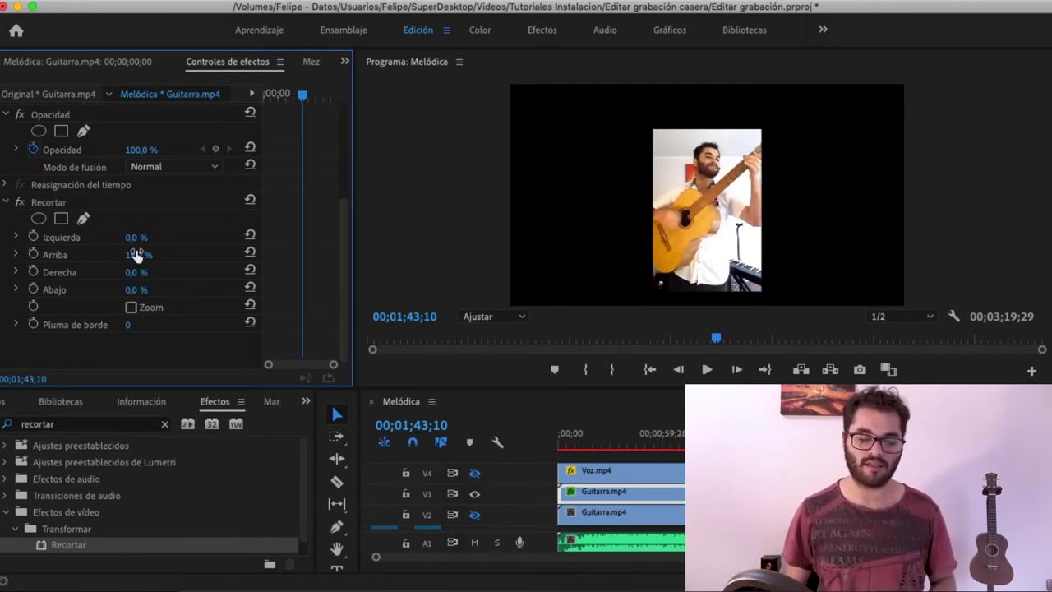
pyautogui.click(15, 255)
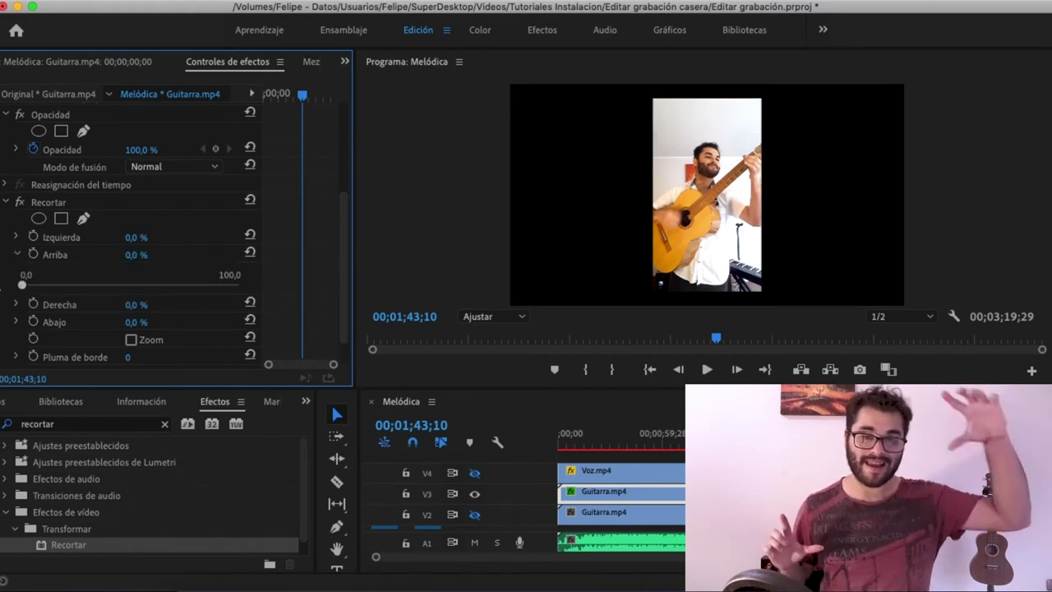
pyautogui.moveTo(69, 286); pyautogui.dragTo(60, 285)
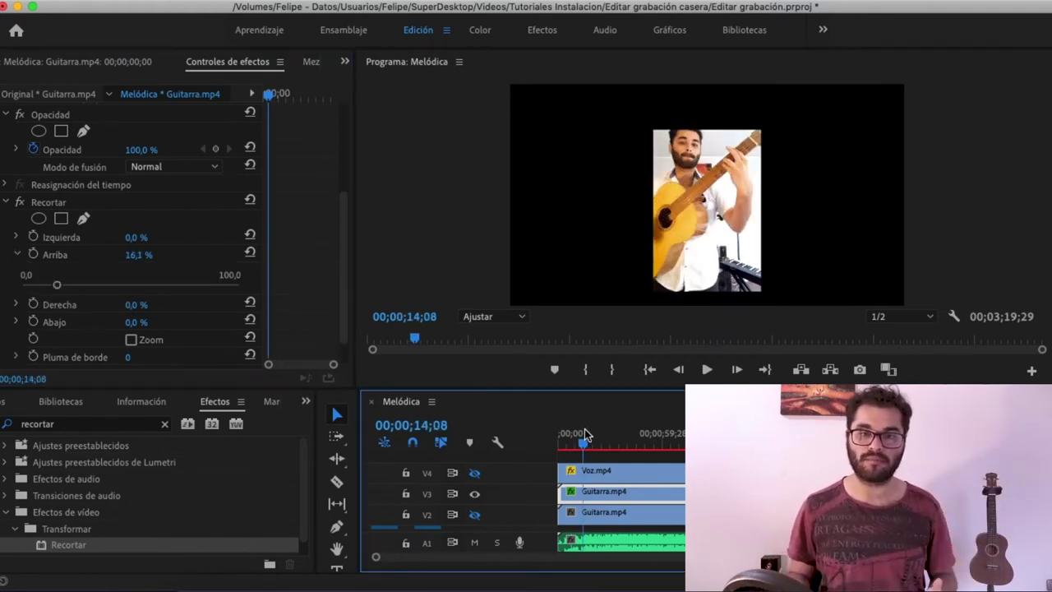
pyautogui.moveTo(61, 294); pyautogui.dragTo(48, 292)
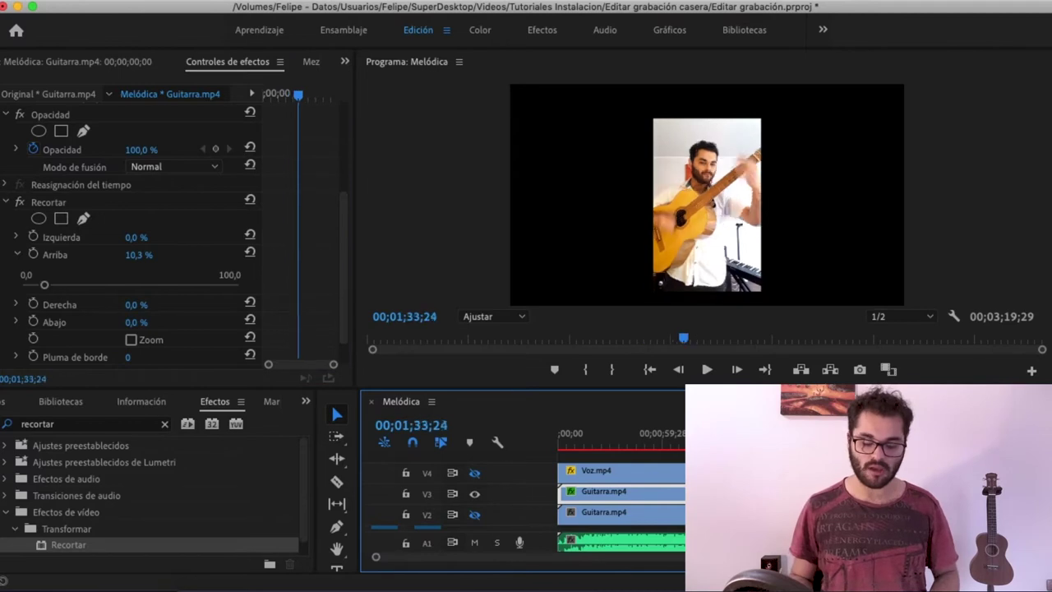
# Step: Delete the duplicate Guitarra clip on V2 and save the project
pyautogui.click(477, 524)
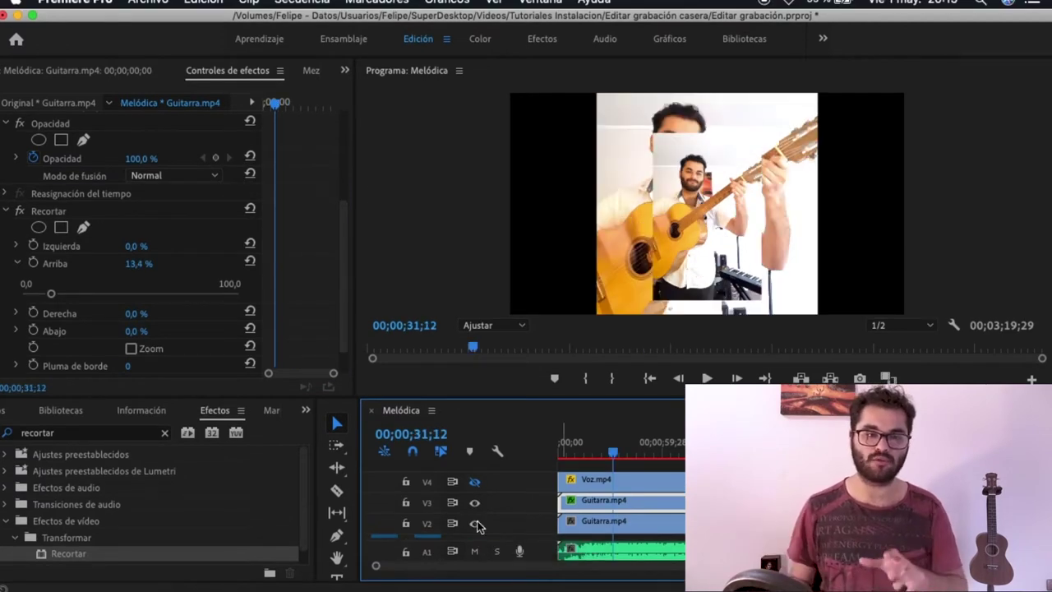
pyautogui.click(590, 526)
pyautogui.press('Delete')
pyautogui.press('super+s')
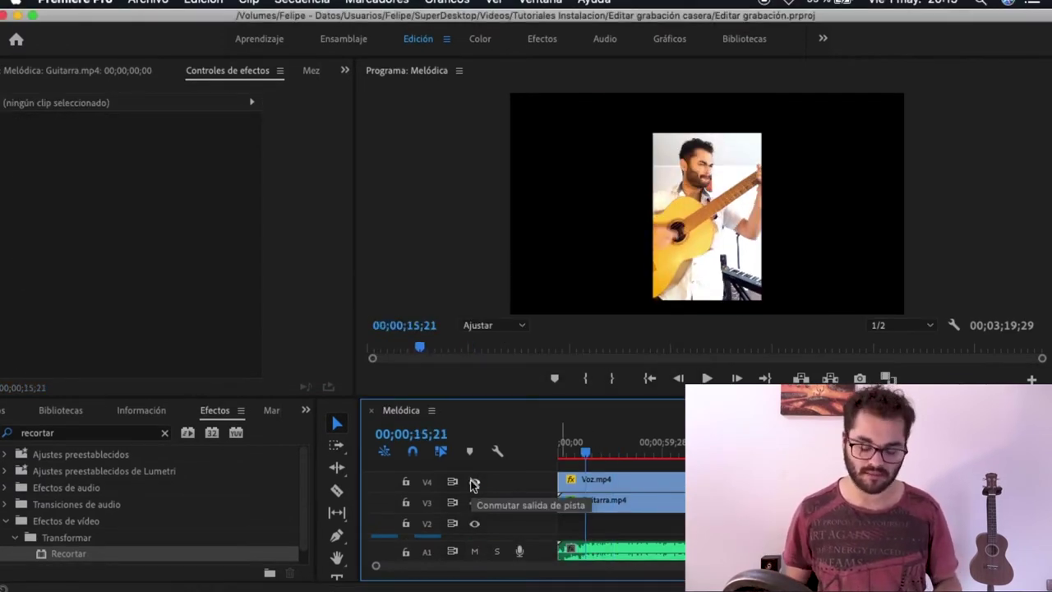
# Step: Show the voice track again and move the guitar video left of the singer, Posición X about 247
pyautogui.click(475, 482)
pyautogui.click(614, 507)
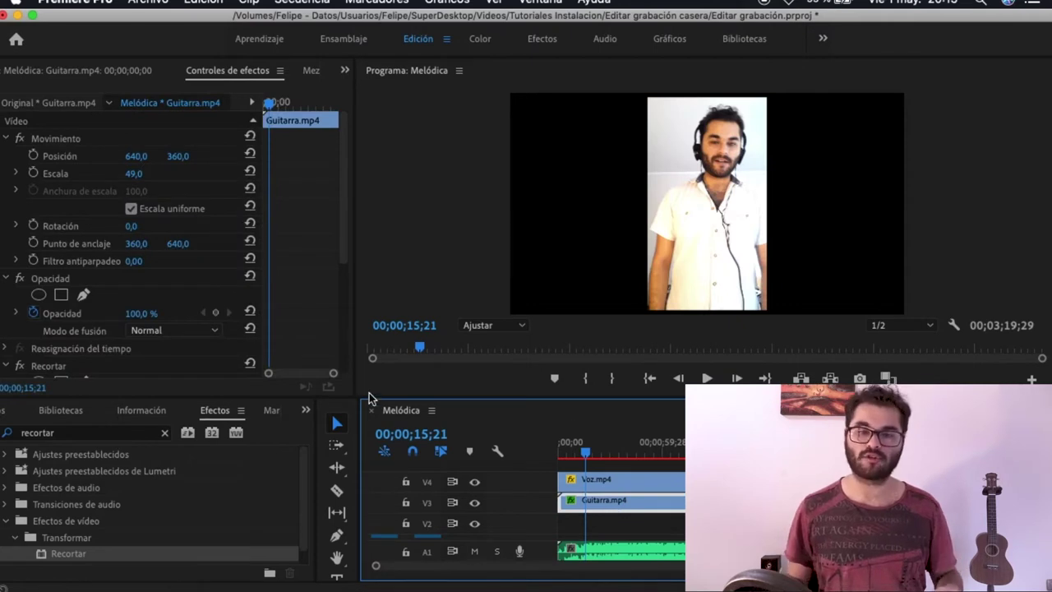
pyautogui.moveTo(370, 398); pyautogui.dragTo(369, 436)
pyautogui.moveTo(177, 155); pyautogui.dragTo(74, 155)
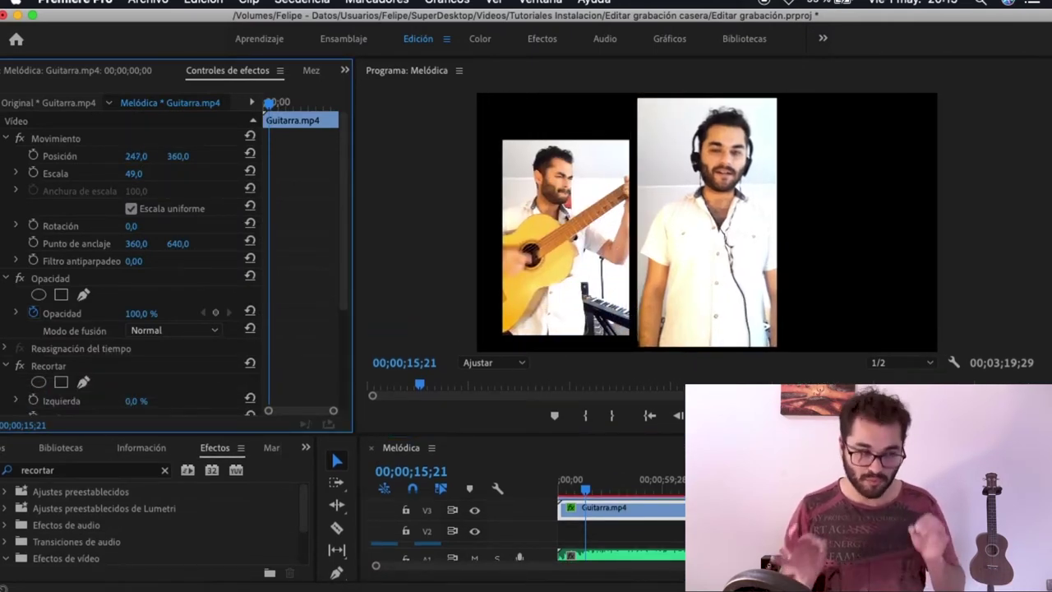
pyautogui.moveTo(137, 155); pyautogui.dragTo(135, 155)
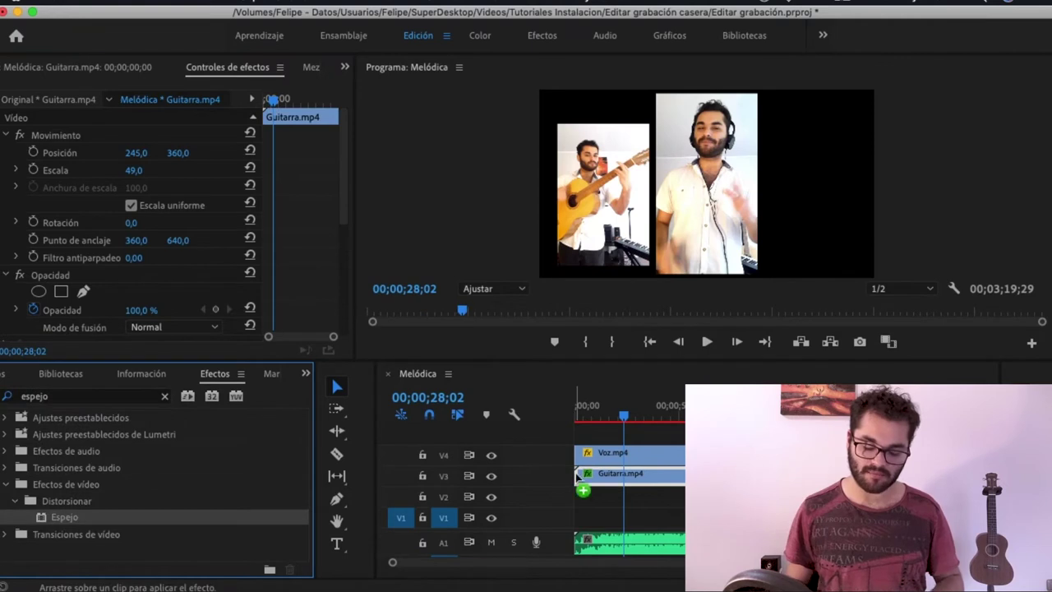
# Step: Hide the voice track and drag the Espejo reflection centre across the guitar frame
pyautogui.scroll(-5, 198, 293)
pyautogui.scroll(-2, 140, 287)
pyautogui.click(136, 281)
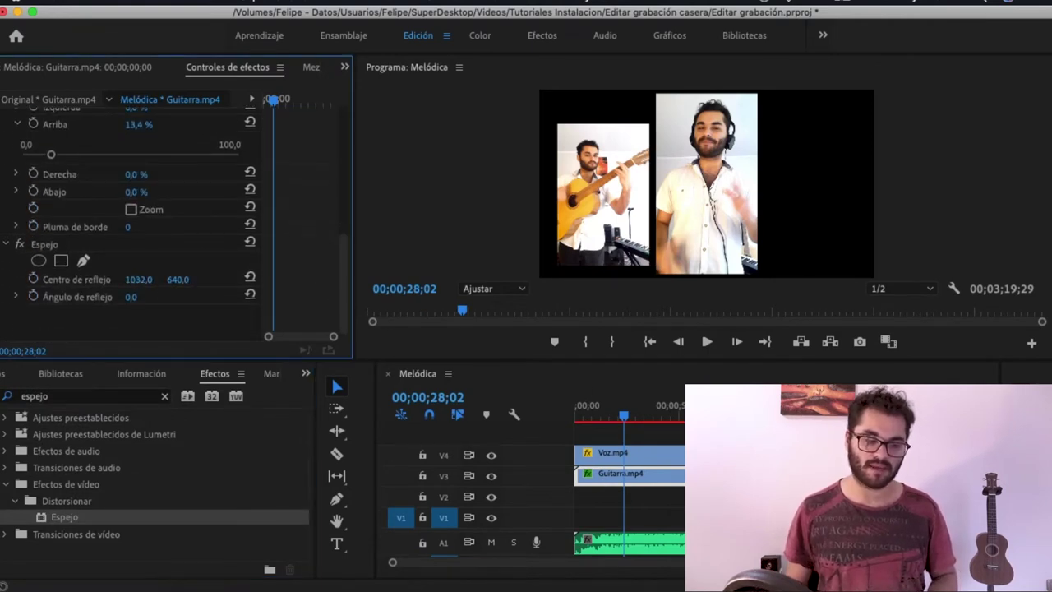
pyautogui.click(492, 455)
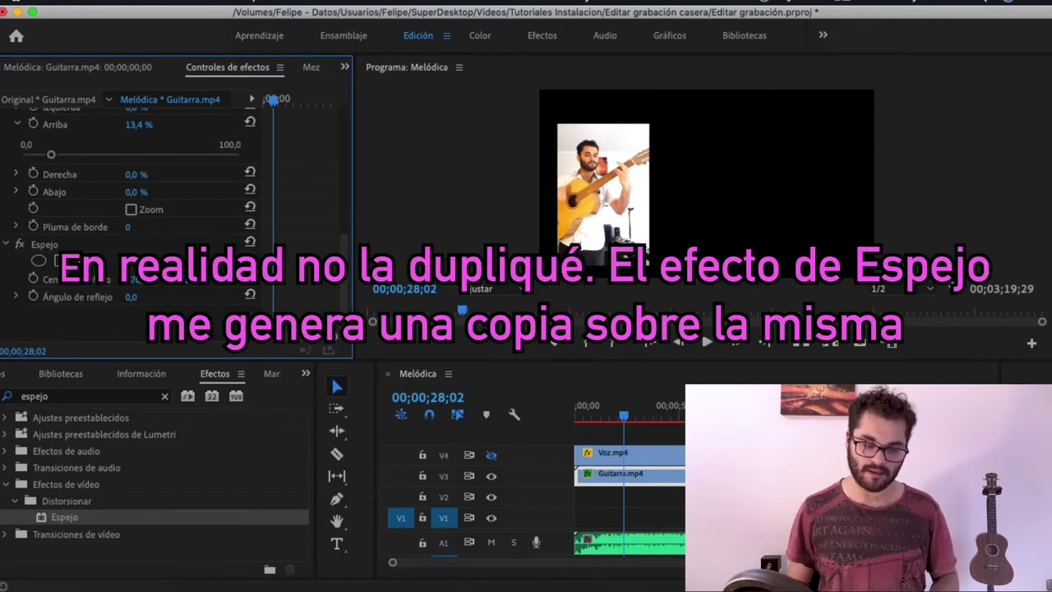
pyautogui.moveTo(151, 287); pyautogui.dragTo(252, 402)
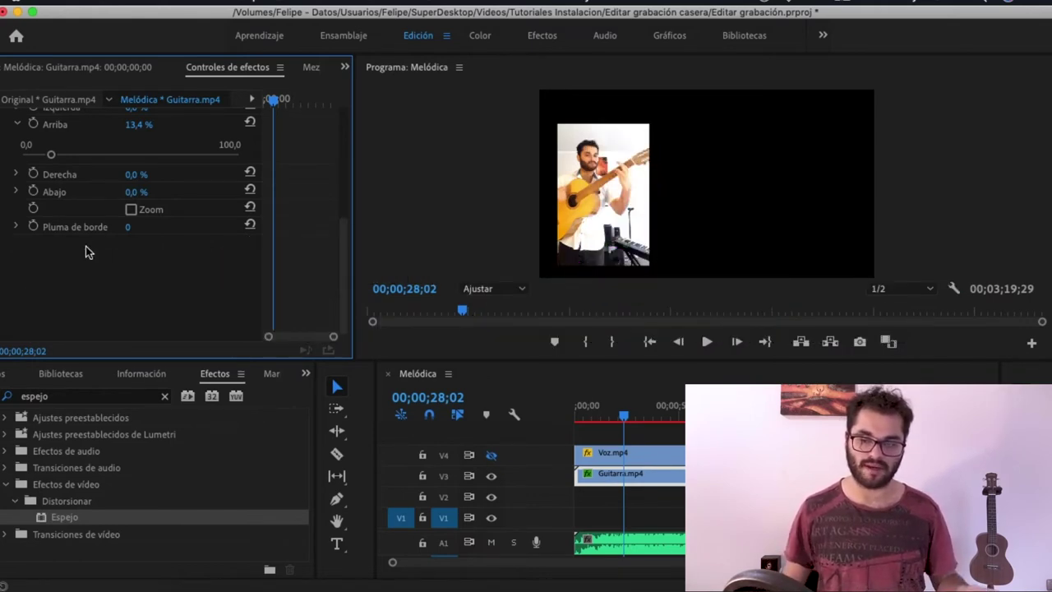
# Step: Nest the Guitarra clip into Secuencia anidada 01
pyautogui.rightClick(609, 481)
pyautogui.press('Escape')
pyautogui.rightClick(610, 485)
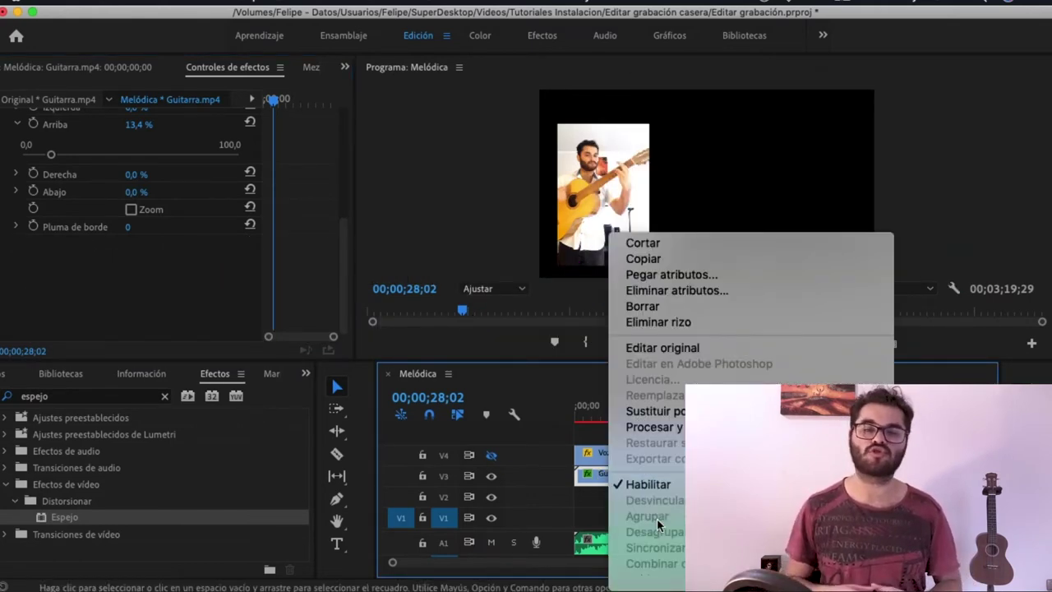
pyautogui.click(641, 371)
pyautogui.click(586, 327)
# Step: Apply Espejo to the nested guitar sequence with reflection centre about 640, and re-enable V4
pyautogui.click(658, 476)
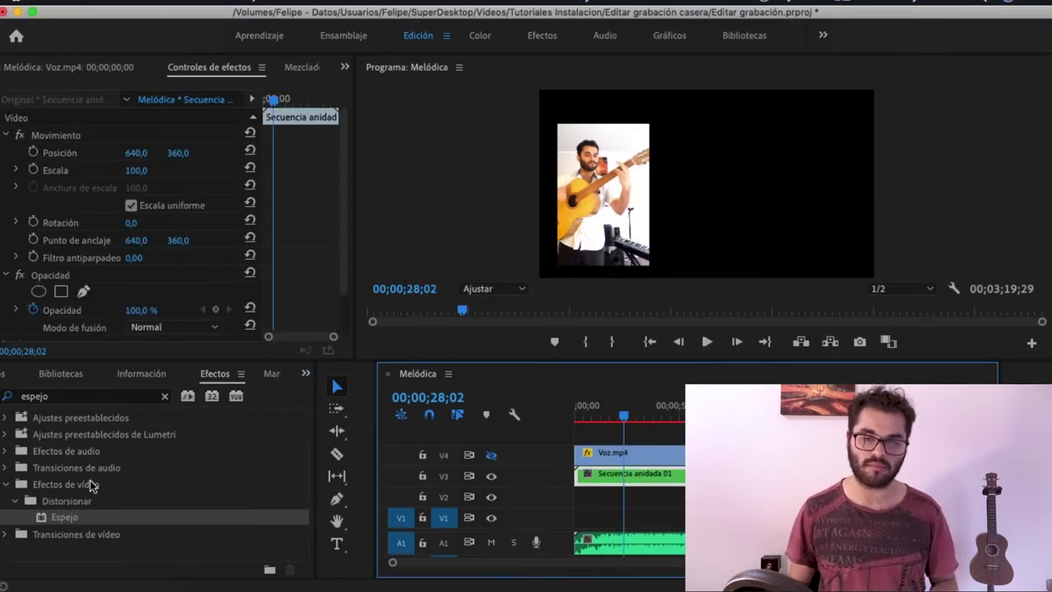
pyautogui.moveTo(64, 522); pyautogui.dragTo(633, 477)
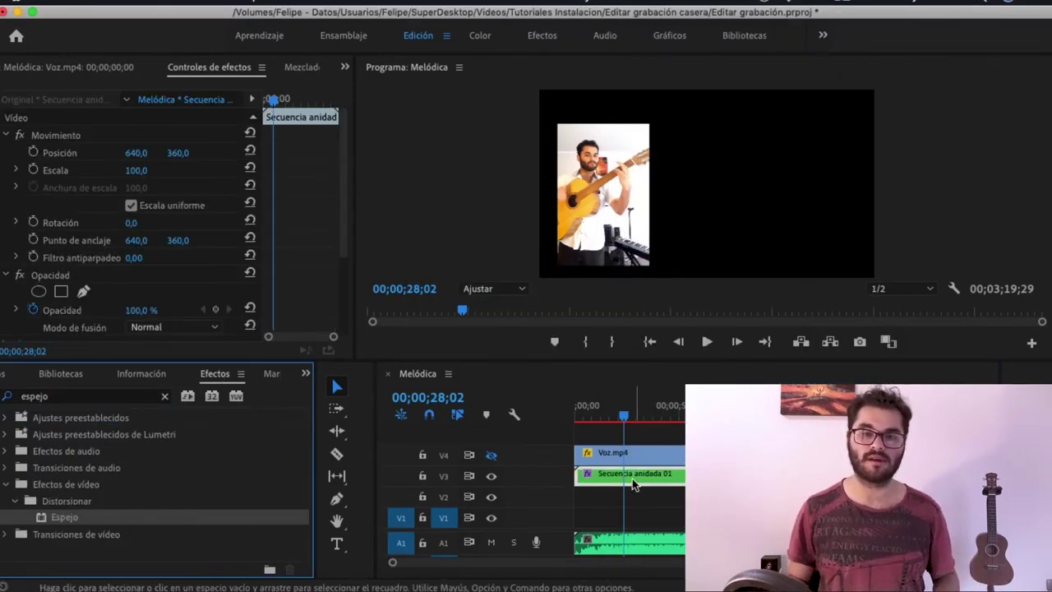
pyautogui.moveTo(137, 279)
pyautogui.mouseDown()
pyautogui.moveTo(148, 273)
pyautogui.moveTo(137, 273)
pyautogui.mouseUp()
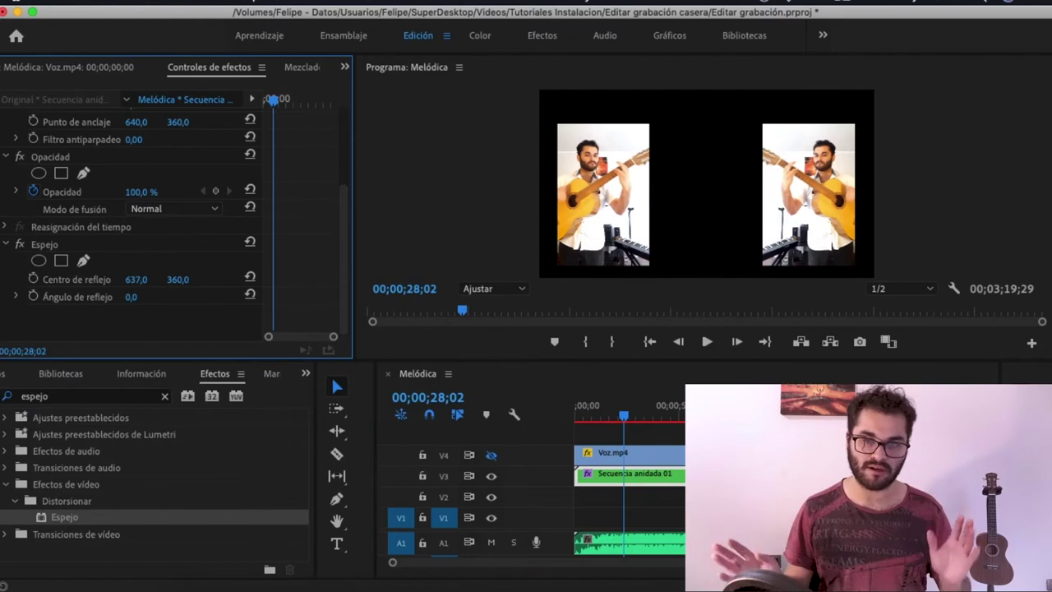
pyautogui.click(491, 455)
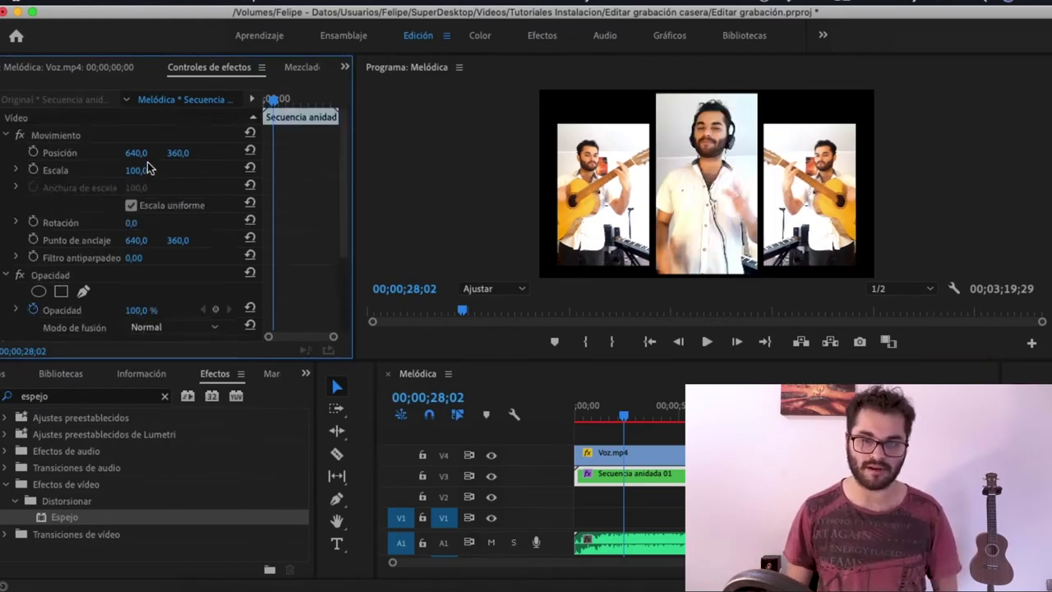
pyautogui.click(136, 279)
pyautogui.write('64')
# Step: Enlarge the preview and play back the three-panel layout
pyautogui.moveTo(560, 365); pyautogui.dragTo(559, 493)
pyautogui.click(650, 472)
pyautogui.press('space')
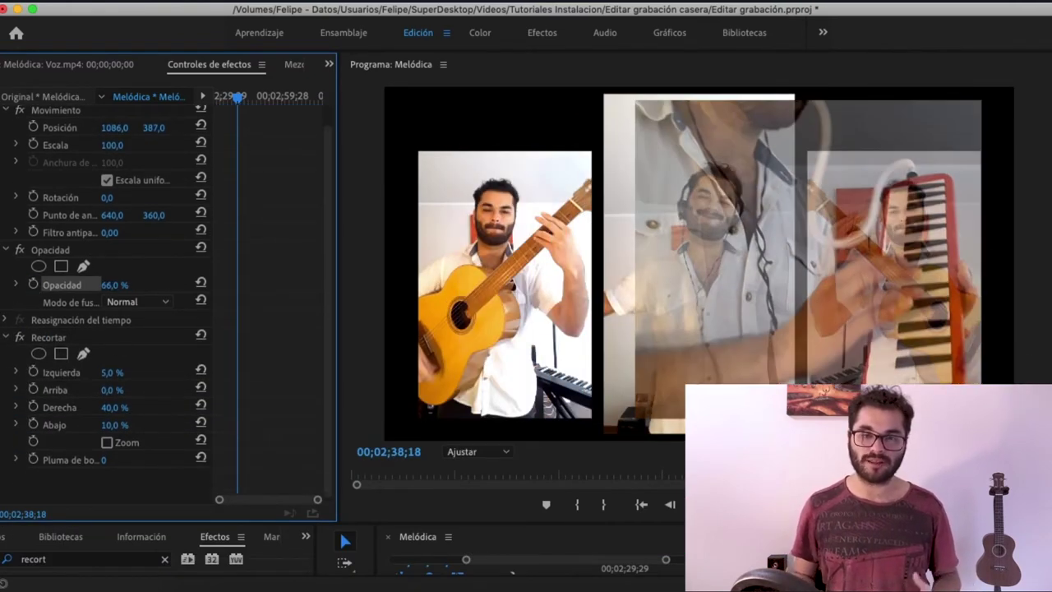
# Step: Crop the top and left of Melódica.mp4, then save the project
pyautogui.moveTo(110, 390); pyautogui.dragTo(123, 389)
pyautogui.click(117, 390)
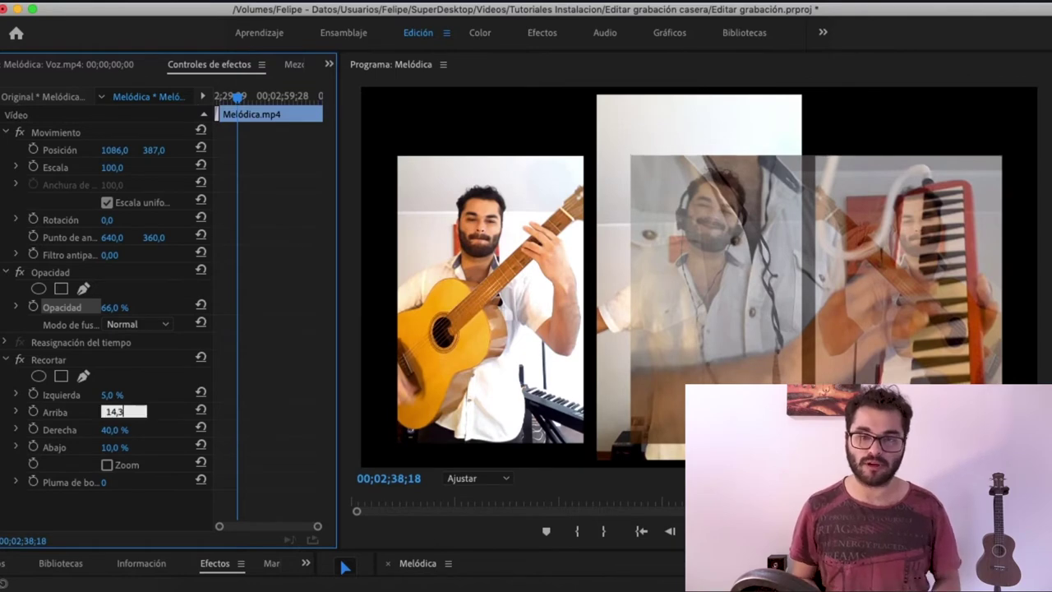
pyautogui.moveTo(111, 395); pyautogui.dragTo(123, 393)
pyautogui.click(123, 393)
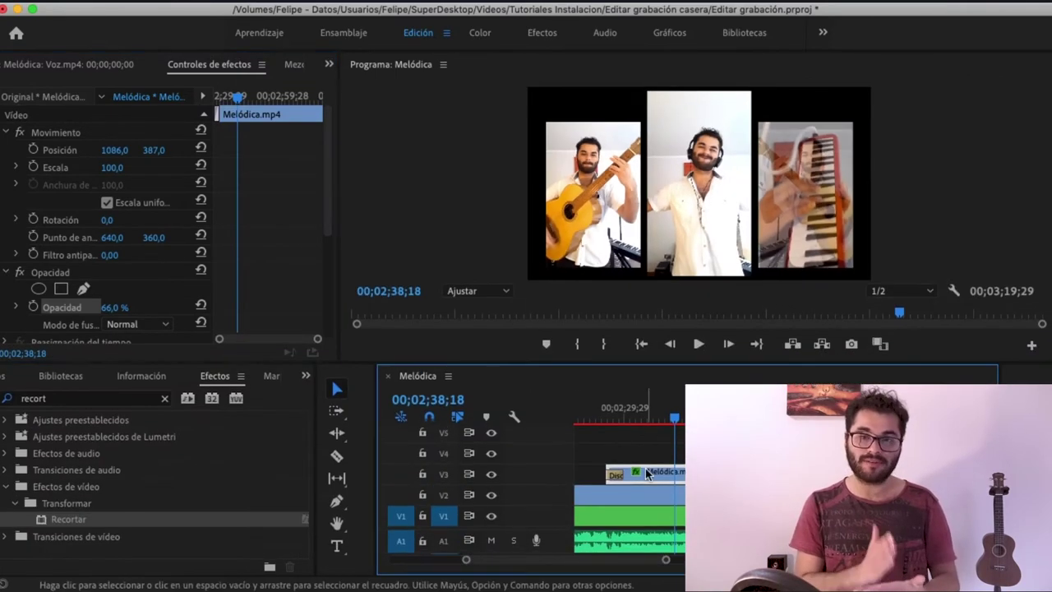
pyautogui.press('super+s')
# Step: Add a default cross dissolve at the melodica clip's start and switch to the Color workspace
pyautogui.moveTo(585, 415); pyautogui.dragTo(592, 415)
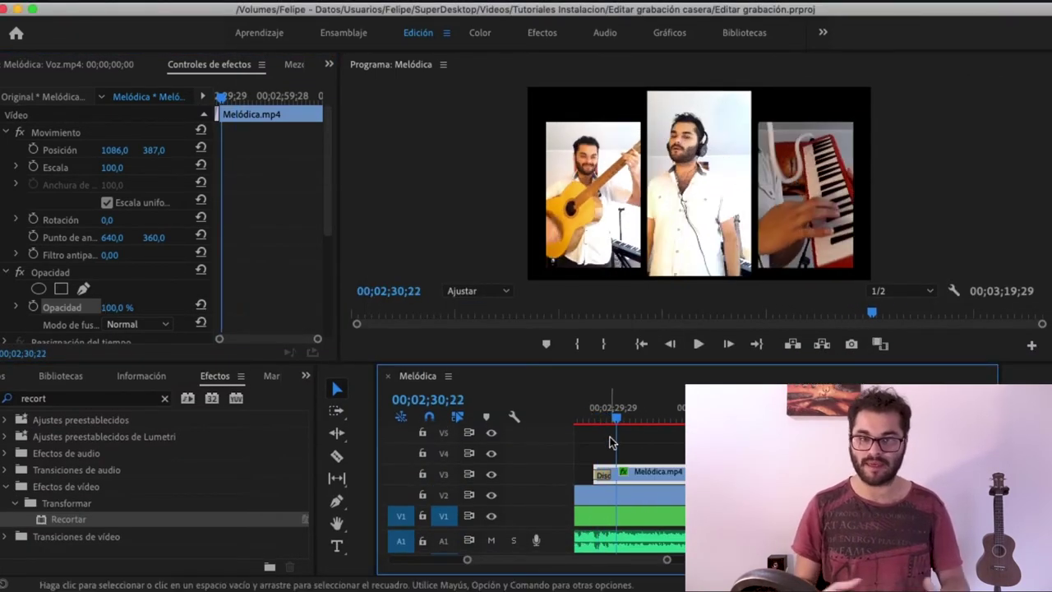
pyautogui.press('super+d')
pyautogui.press('Return')
pyautogui.moveTo(579, 419); pyautogui.dragTo(586, 424)
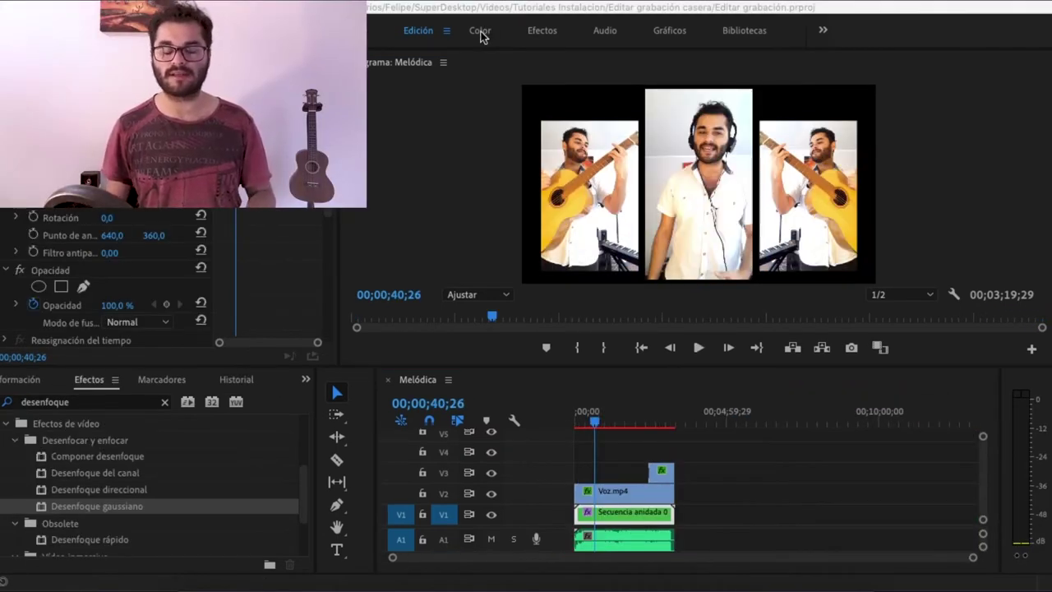
pyautogui.click(480, 31)
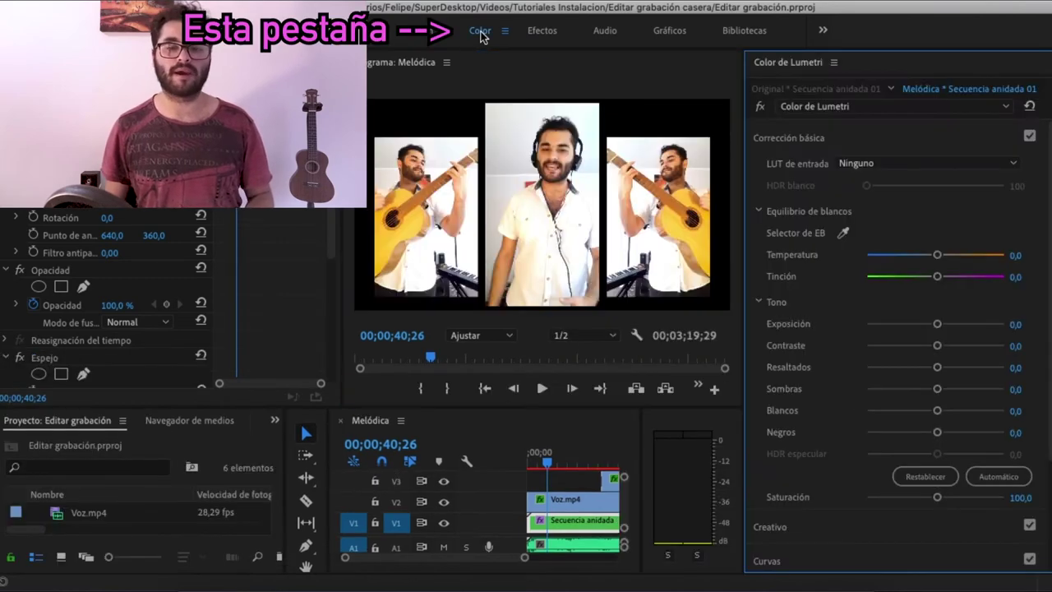
# Step: At 00;01;43;13, grade the voice clip in Lumetri by adjusting its tint and lowering its whites
pyautogui.moveTo(558, 460); pyautogui.dragTo(581, 460)
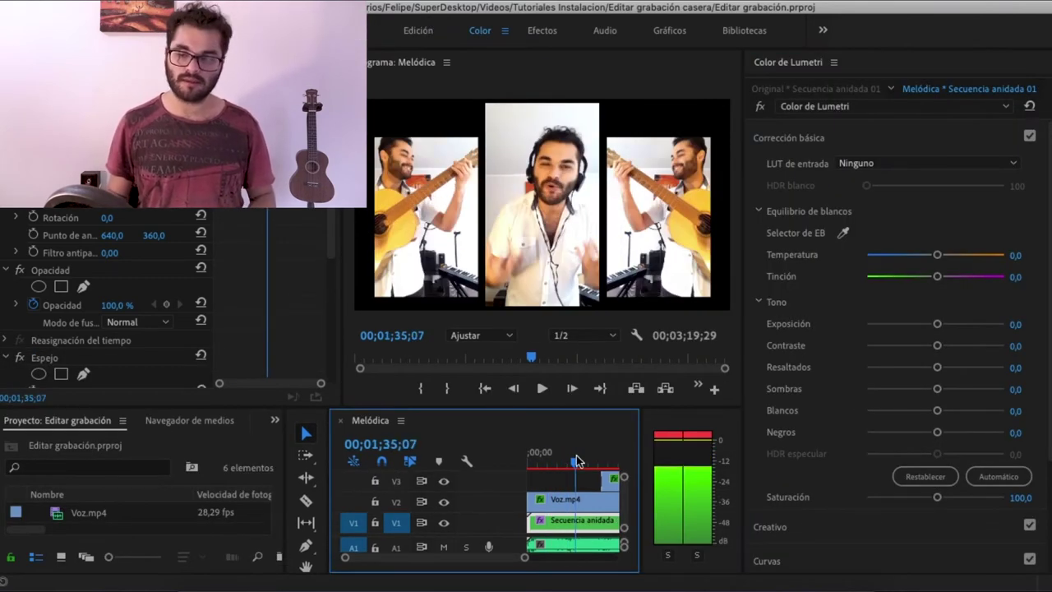
pyautogui.moveTo(581, 460); pyautogui.dragTo(582, 463)
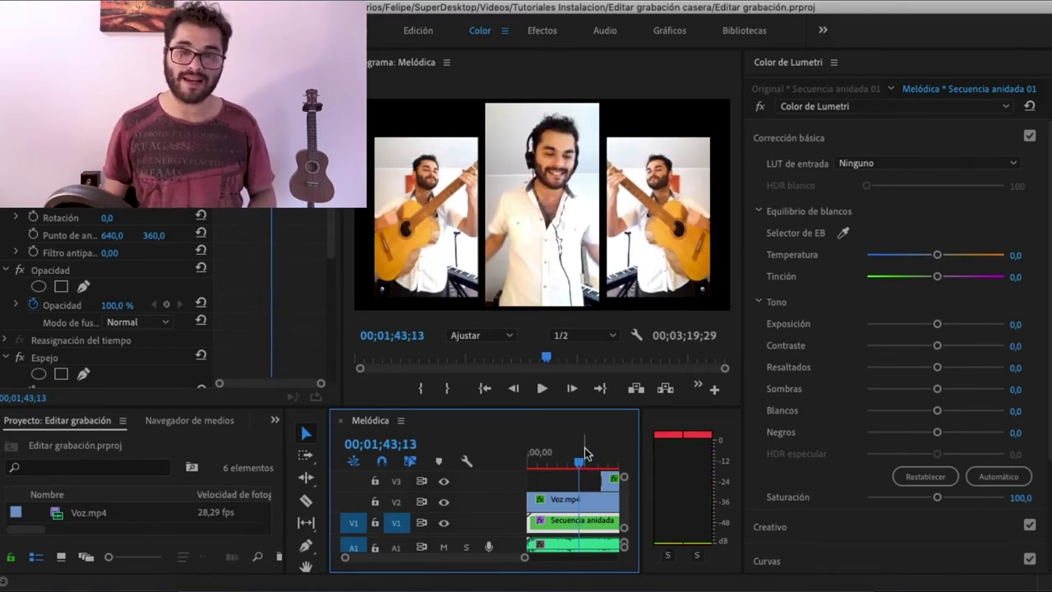
pyautogui.click(587, 503)
pyautogui.moveTo(493, 408); pyautogui.dragTo(493, 478)
pyautogui.moveTo(349, 334); pyautogui.dragTo(99, 333)
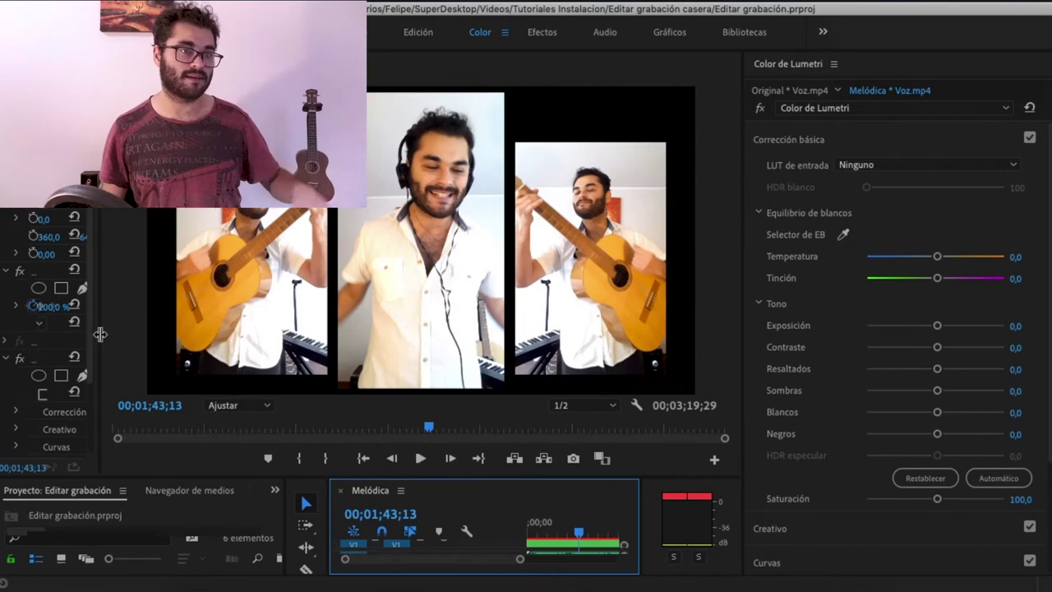
pyautogui.moveTo(937, 390); pyautogui.dragTo(964, 392)
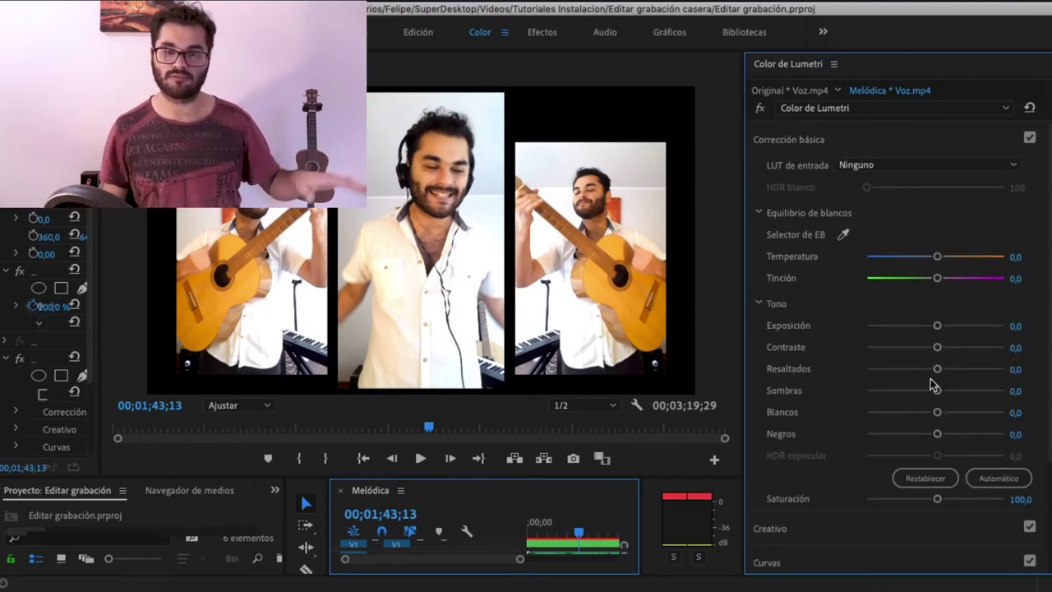
pyautogui.hotkey('ctrl', 'z')
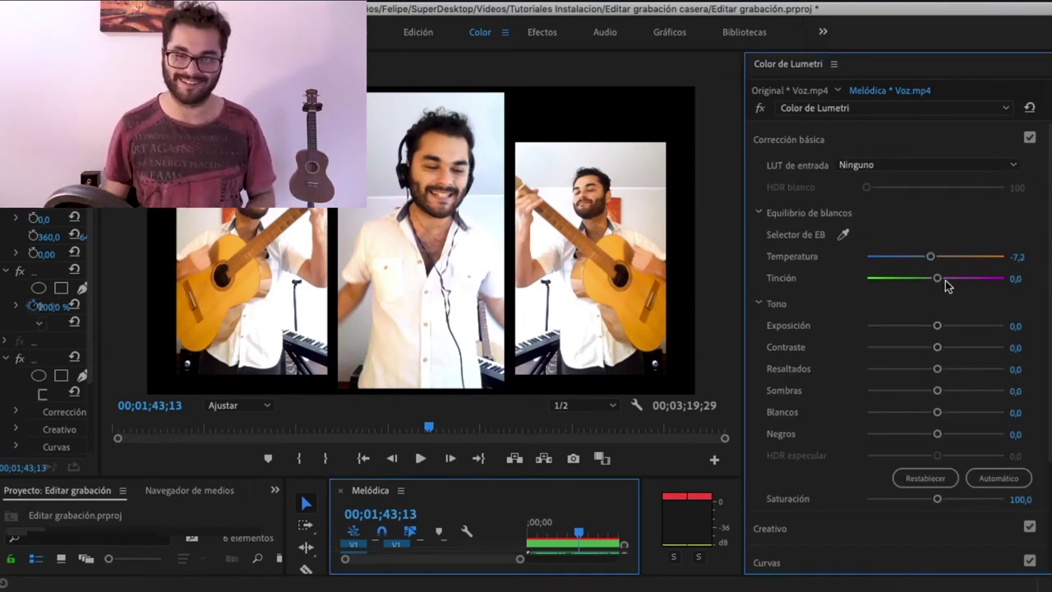
pyautogui.moveTo(951, 279); pyautogui.dragTo(943, 280)
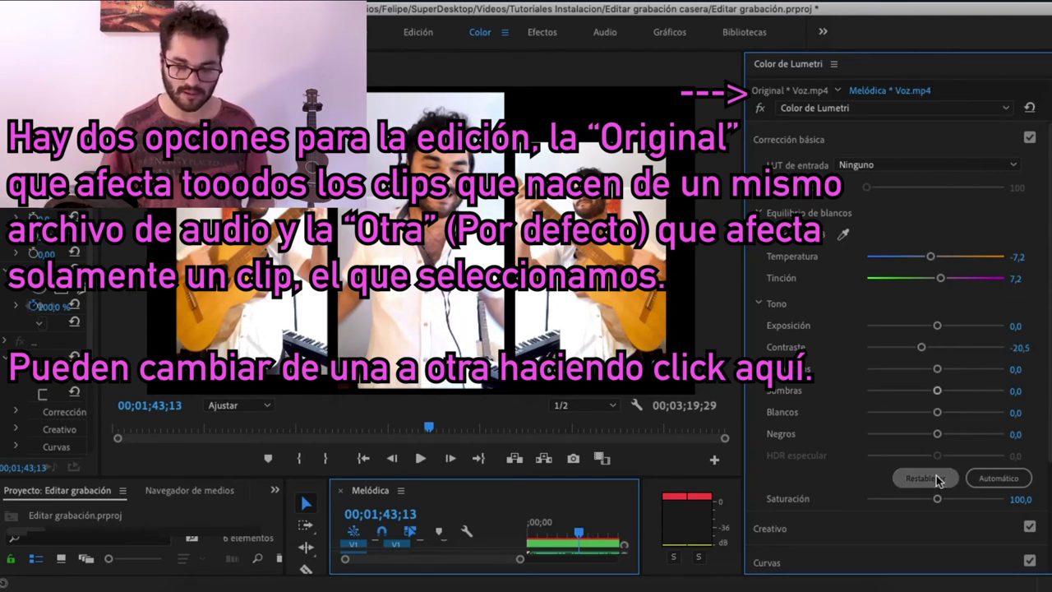
pyautogui.moveTo(953, 419); pyautogui.dragTo(946, 419)
# Step: Give the nested guitar panels a magenta tint with whites left at zero, then save
pyautogui.scroll(-3, 918, 478)
pyautogui.scroll(-5, 900, 272)
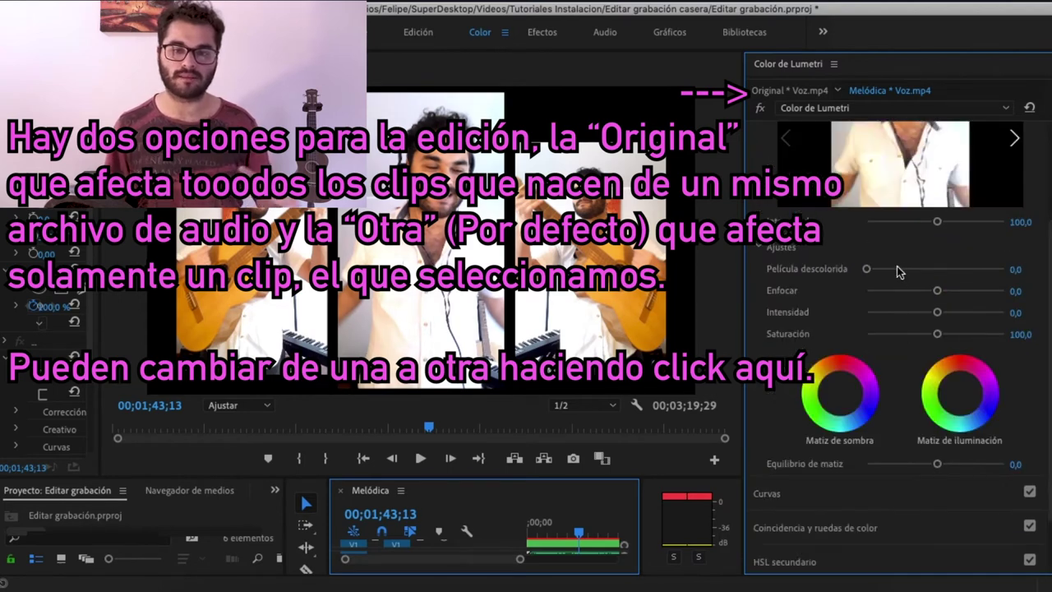
pyautogui.moveTo(610, 479)
pyautogui.mouseDown()
pyautogui.moveTo(610, 418)
pyautogui.moveTo(555, 514)
pyautogui.mouseUp()
pyautogui.click(606, 526)
pyautogui.scroll(10, 924, 257)
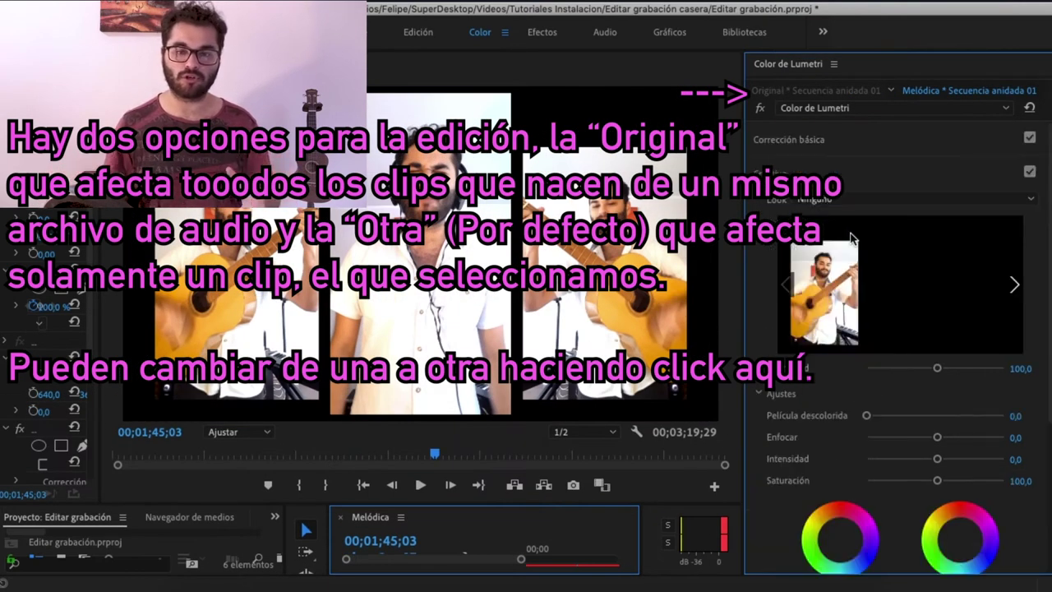
pyautogui.moveTo(940, 281); pyautogui.dragTo(945, 283)
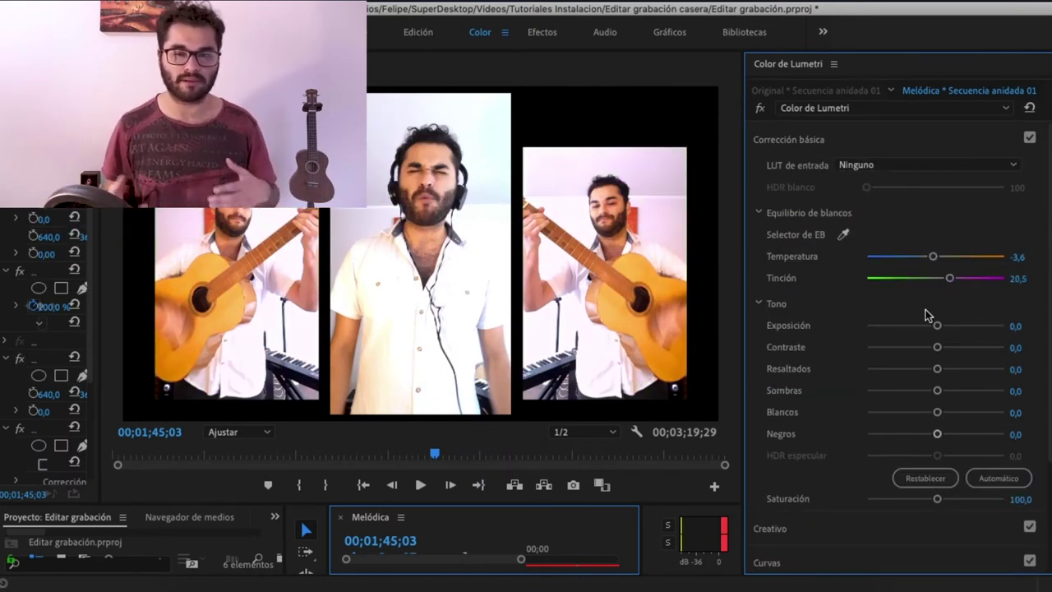
pyautogui.moveTo(938, 412); pyautogui.dragTo(954, 418)
pyautogui.doubleClick(954, 412)
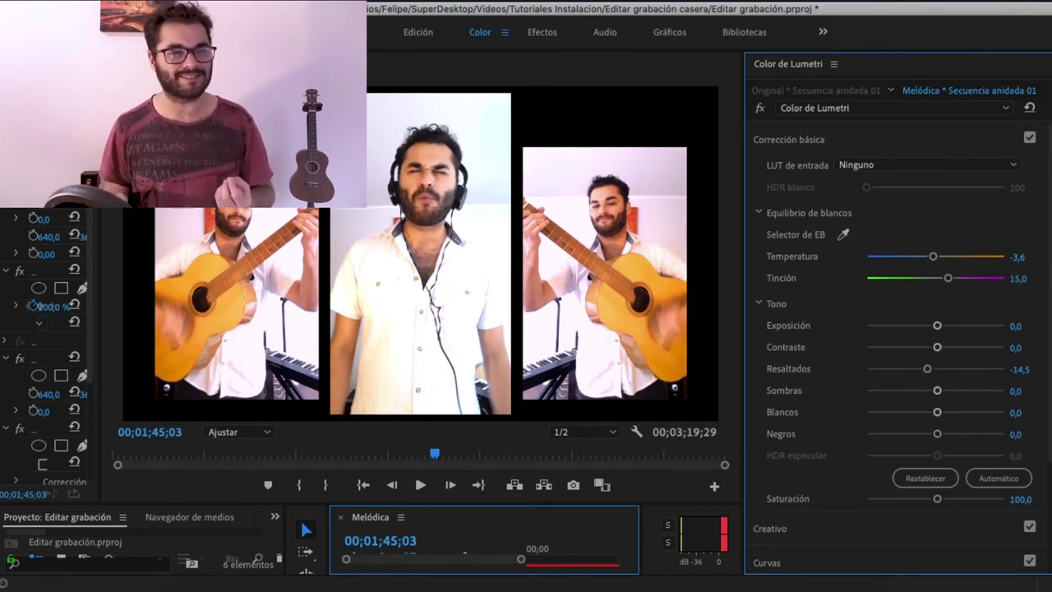
pyautogui.click(822, 142)
pyautogui.click(810, 176)
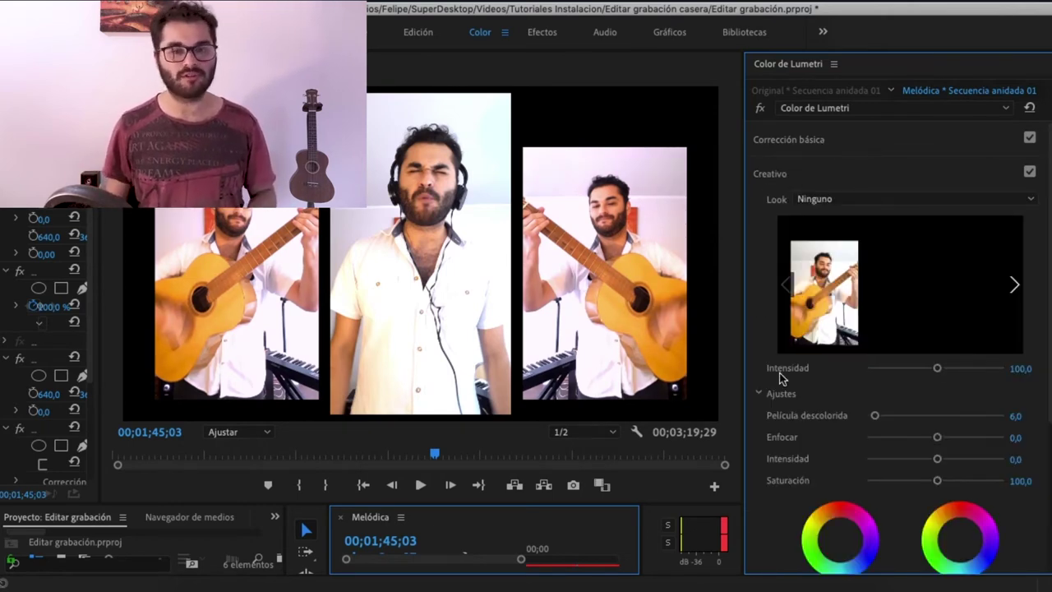
pyautogui.click(789, 139)
pyautogui.press('Return')
pyautogui.hotkey('ctrl', 's')
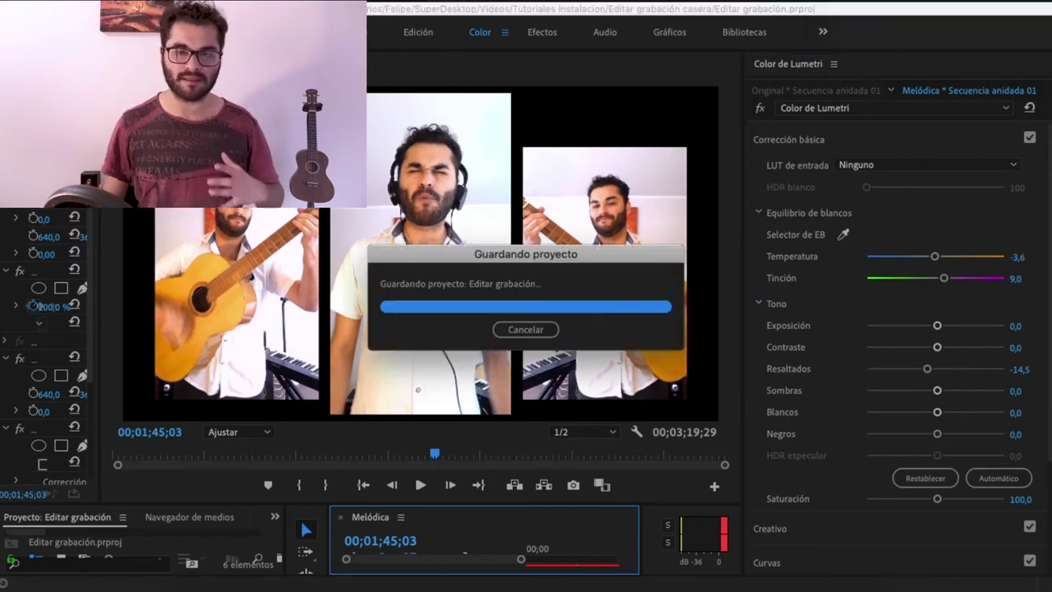
# Step: Grade the melodica clip: exposure up to 2,7, highlights down to -79,5, slight tint shift
pyautogui.moveTo(618, 505); pyautogui.dragTo(618, 411)
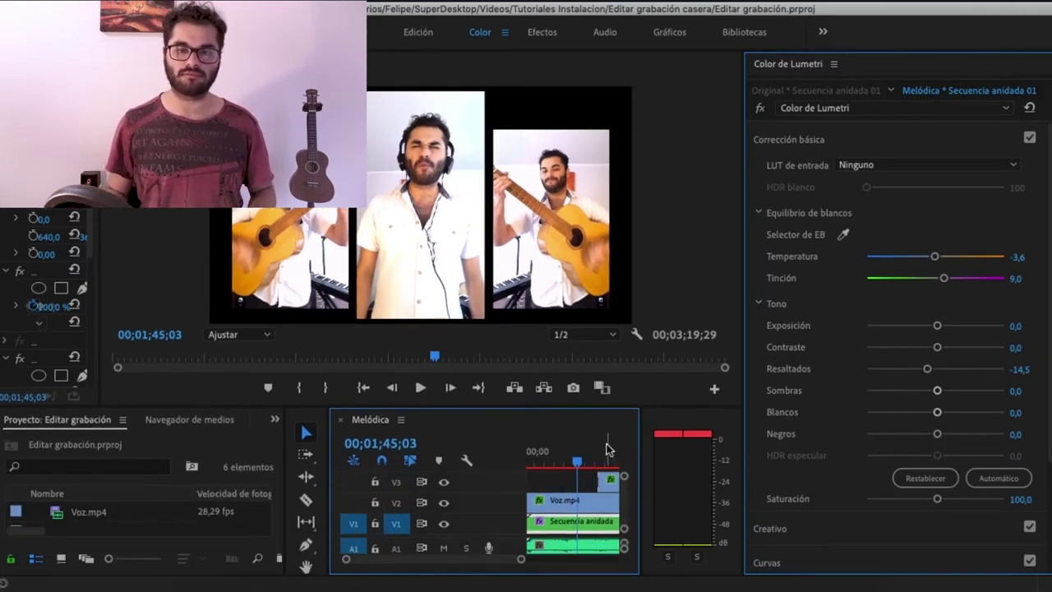
pyautogui.click(567, 466)
pyautogui.moveTo(938, 329); pyautogui.dragTo(973, 329)
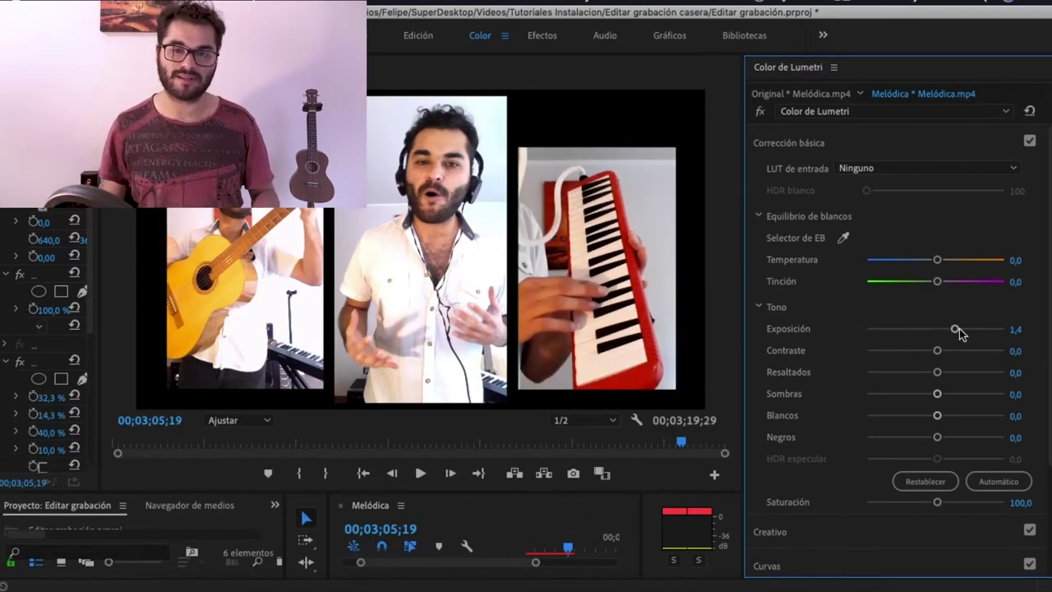
pyautogui.moveTo(937, 371); pyautogui.dragTo(901, 372)
pyautogui.moveTo(937, 281); pyautogui.dragTo(944, 282)
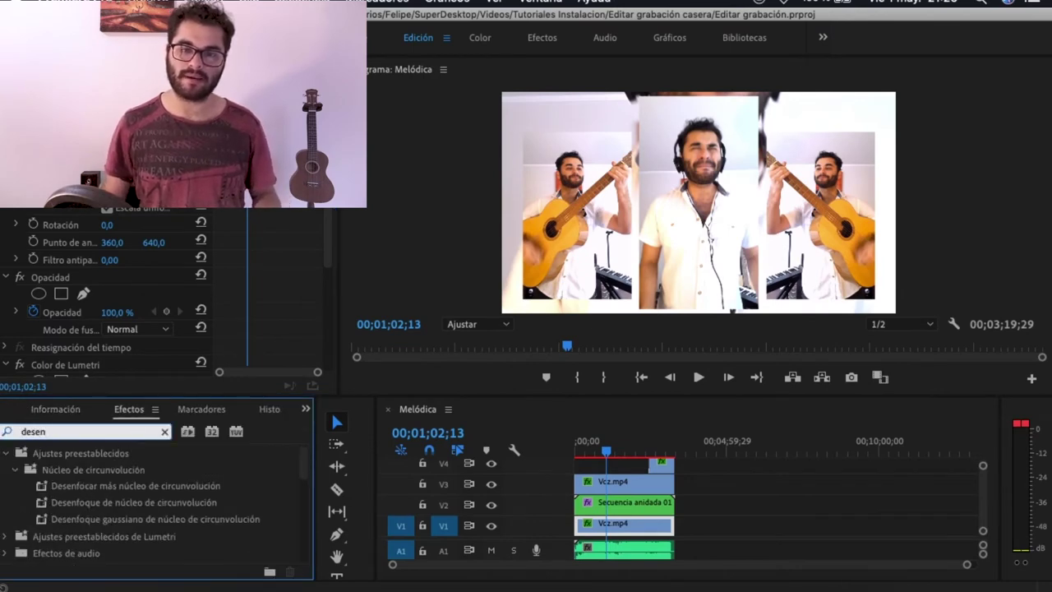
# Step: Set the background Voz.mp4 copy to about 50% opacity and add Desenfoque gaussiano (about 17,8)
pyautogui.write('foque')
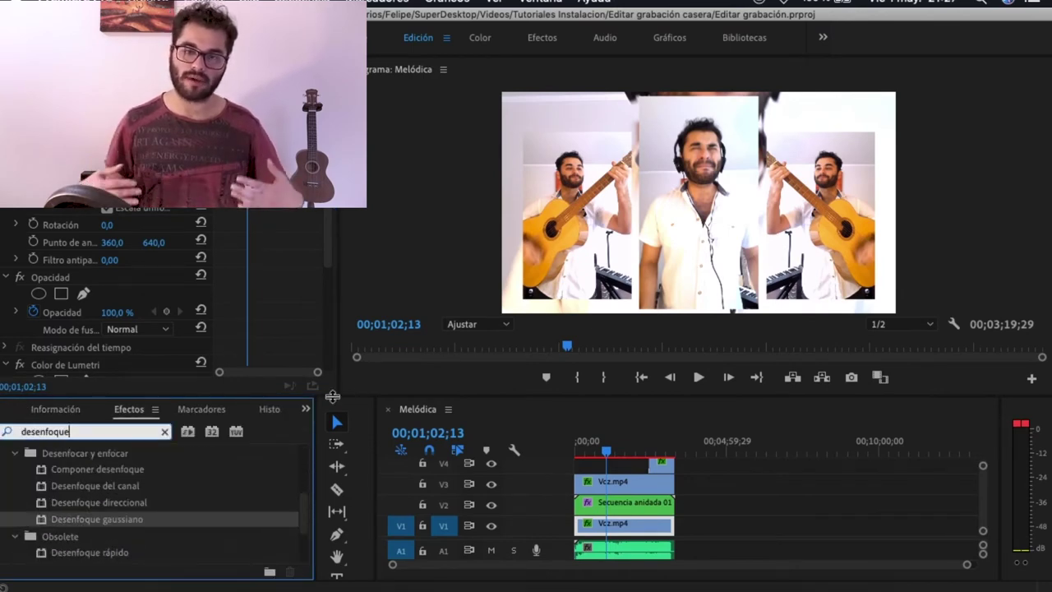
pyautogui.moveTo(332, 396); pyautogui.dragTo(332, 502)
pyautogui.click(116, 244)
pyautogui.write('40')
pyautogui.press('Return')
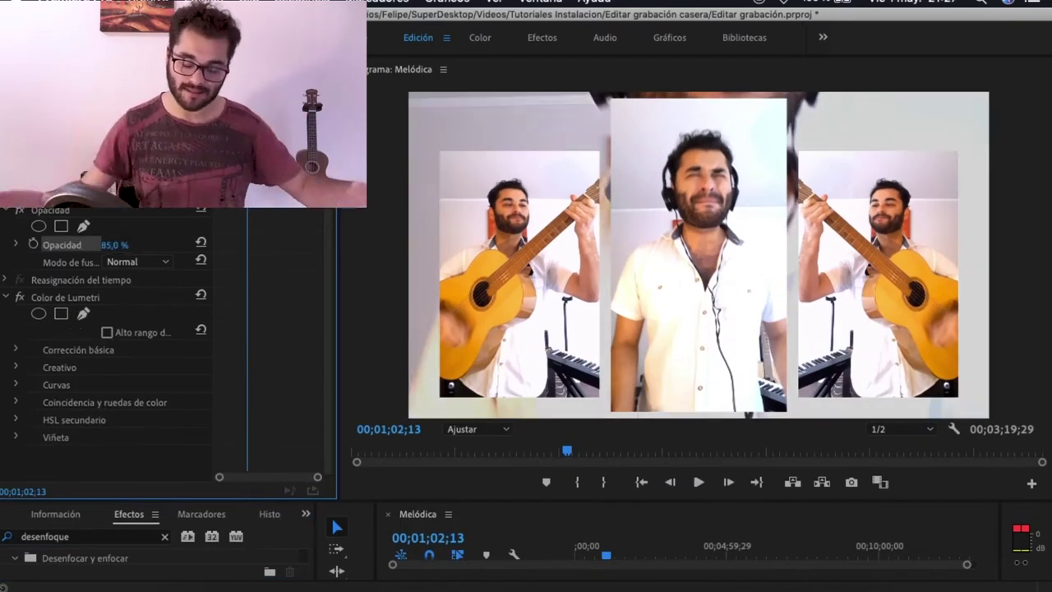
pyautogui.click(16, 244)
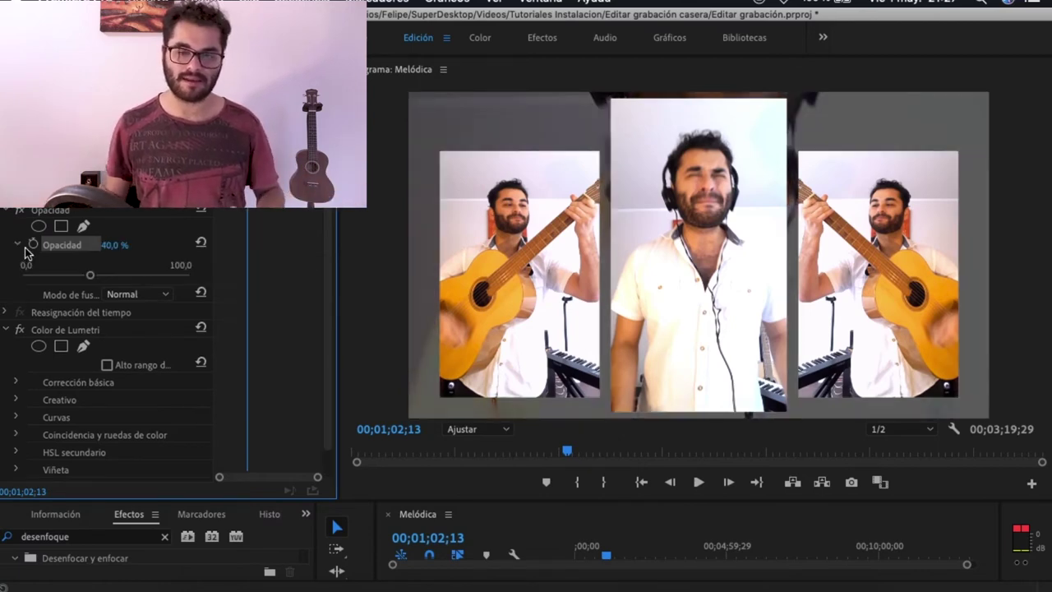
pyautogui.click(110, 275)
pyautogui.moveTo(359, 500); pyautogui.dragTo(359, 368)
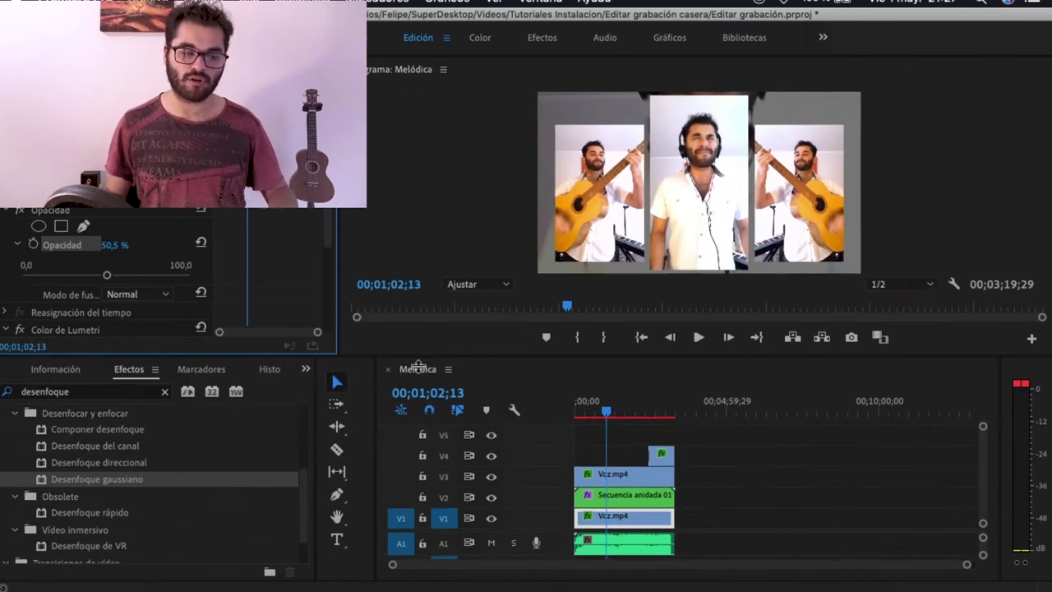
pyautogui.moveTo(97, 492); pyautogui.dragTo(613, 519)
pyautogui.moveTo(343, 370); pyautogui.dragTo(343, 557)
pyautogui.scroll(-2, 50, 460)
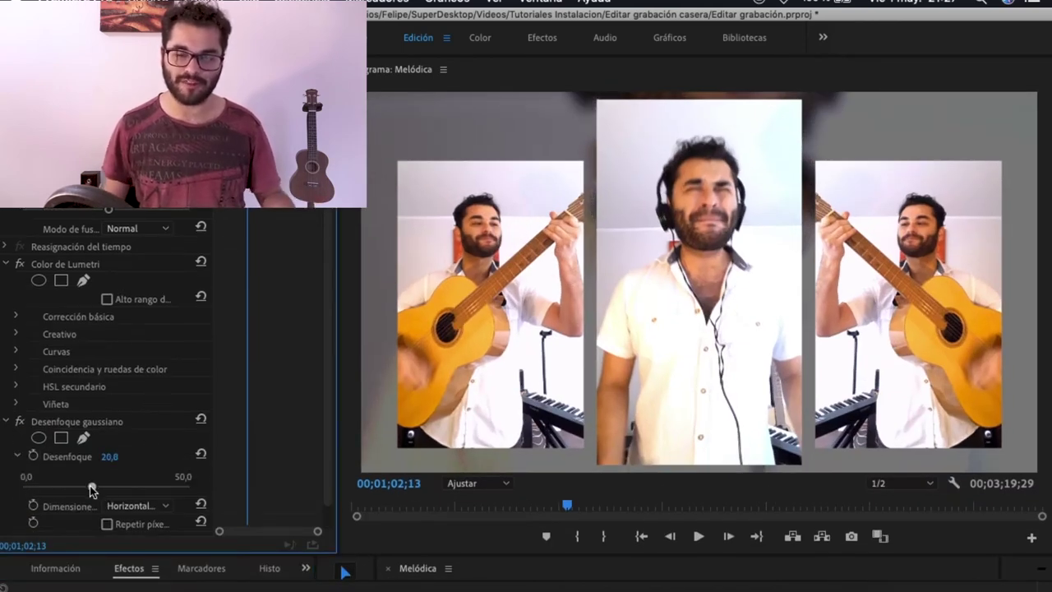
# Step: Save the project and play the sequence from the start to review the blur
pyautogui.press('super+s')
pyautogui.press('Home')
pyautogui.click(699, 536)
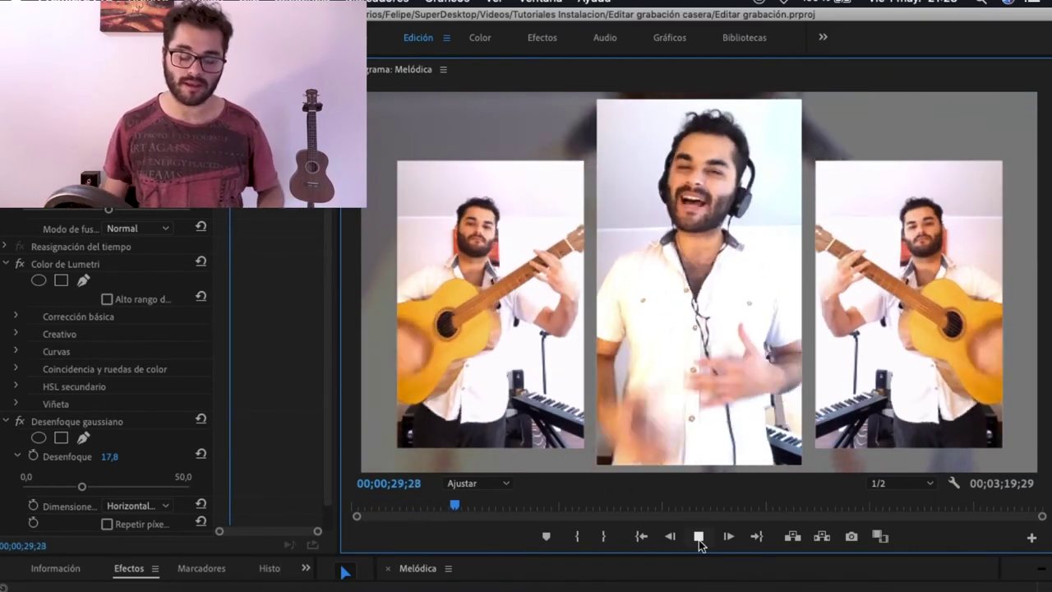
pyautogui.click(698, 536)
# Step: Go to the melodica section around two minutes and marquee-select every clip in the sequence
pyautogui.moveTo(642, 555); pyautogui.dragTo(642, 459)
pyautogui.moveTo(623, 514); pyautogui.dragTo(637, 514)
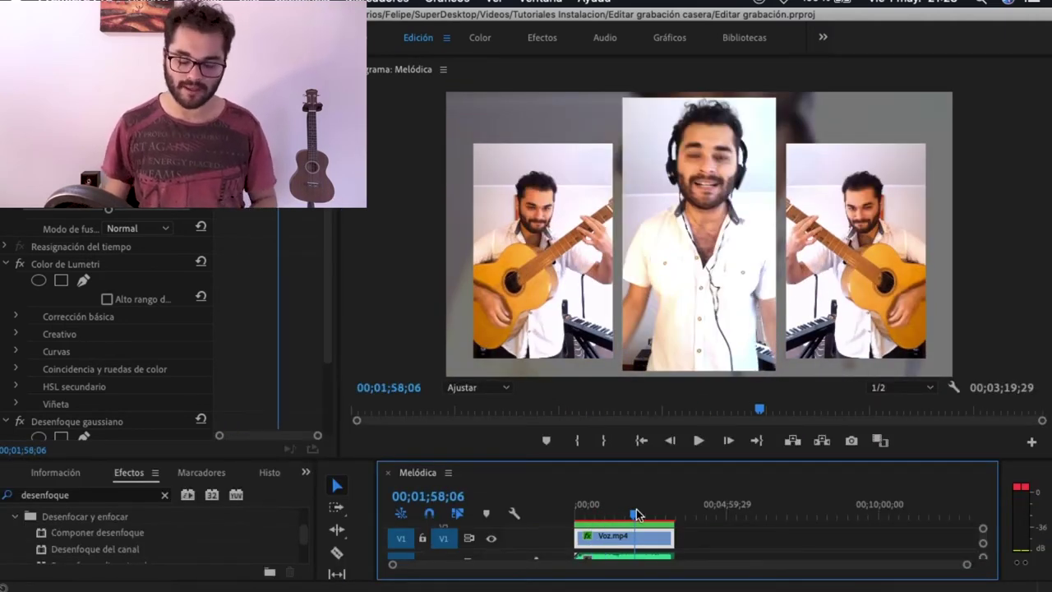
pyautogui.click(657, 510)
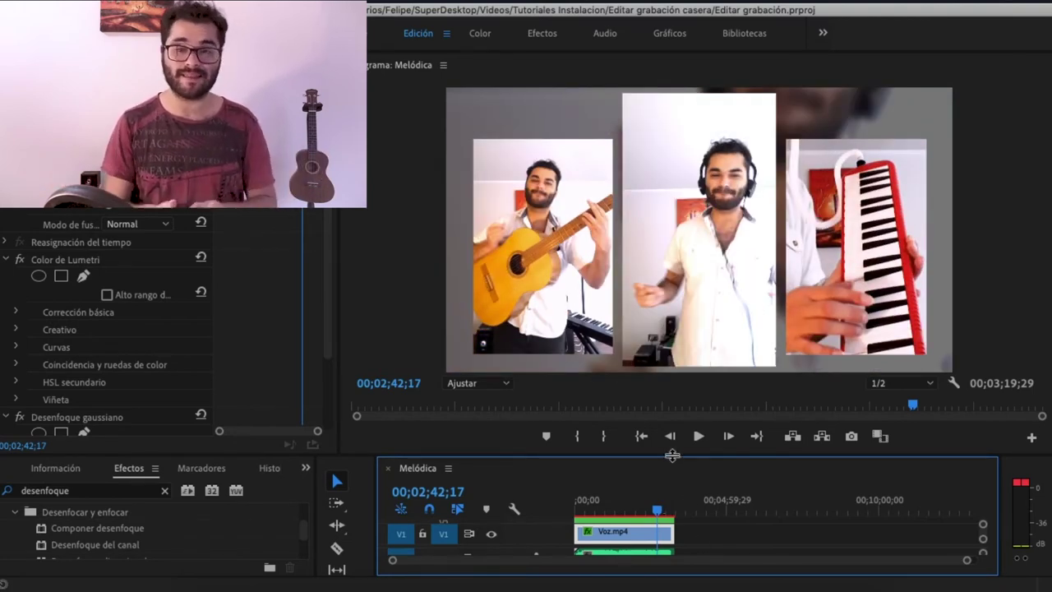
pyautogui.moveTo(672, 454); pyautogui.dragTo(673, 360)
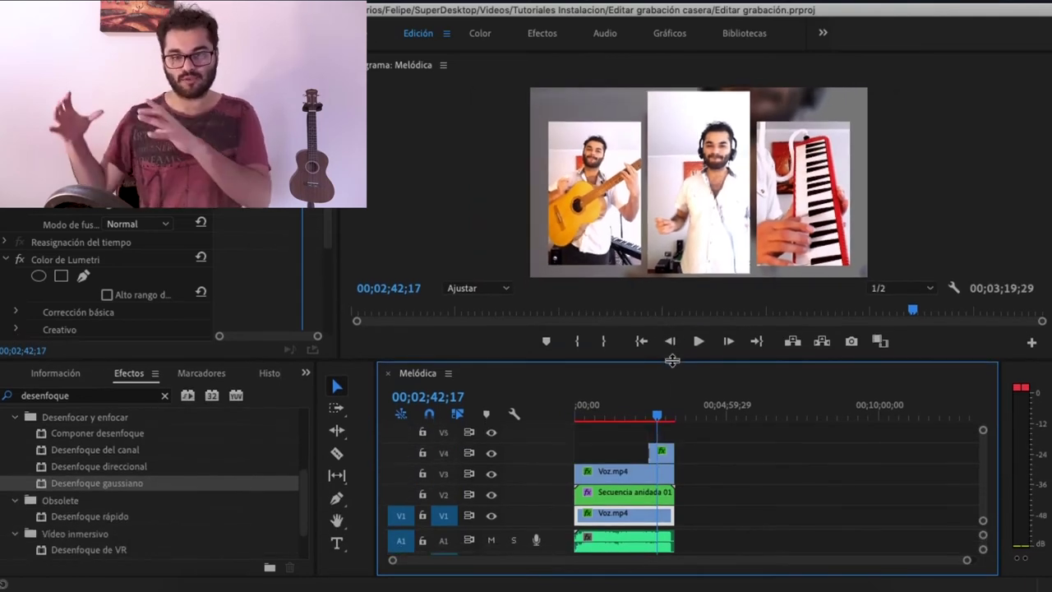
pyautogui.moveTo(710, 444); pyautogui.dragTo(626, 514)
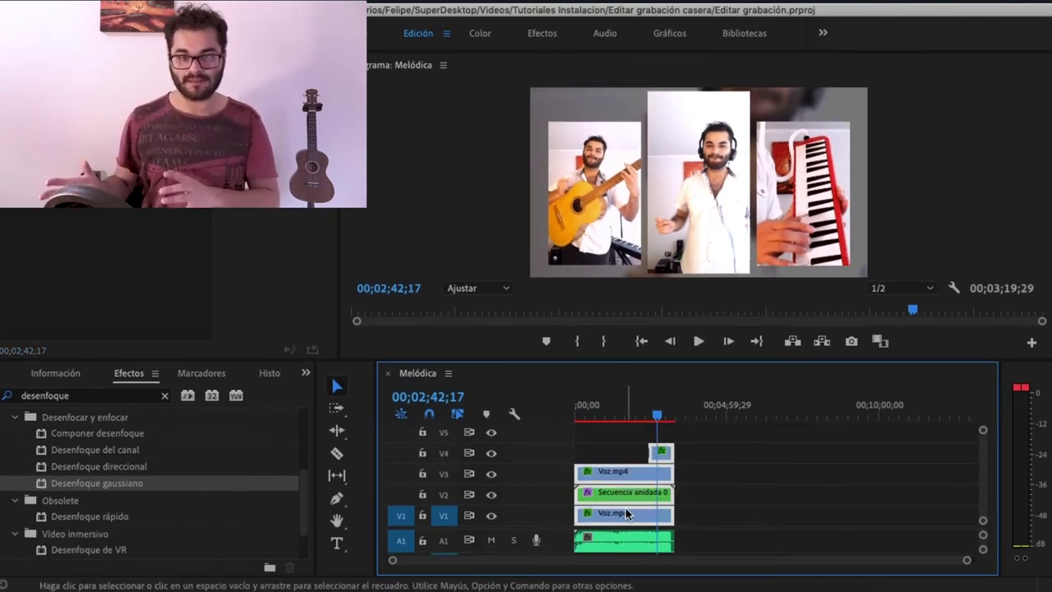
# Step: Nest all the selected clips with Anidar into one sequence named 'Todo'
pyautogui.rightClick(627, 514)
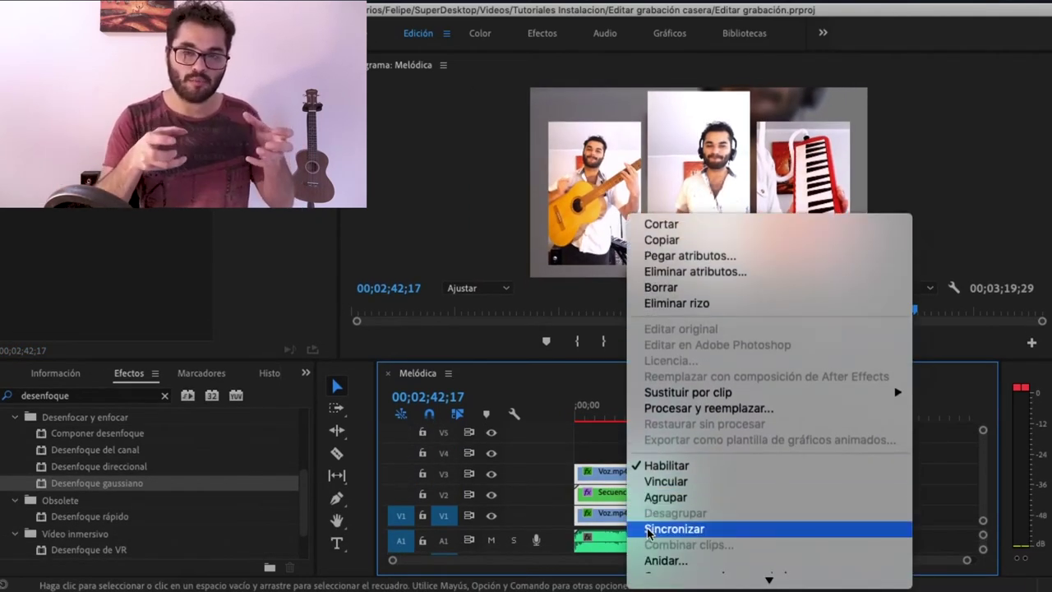
pyautogui.scroll(-5, 707, 494)
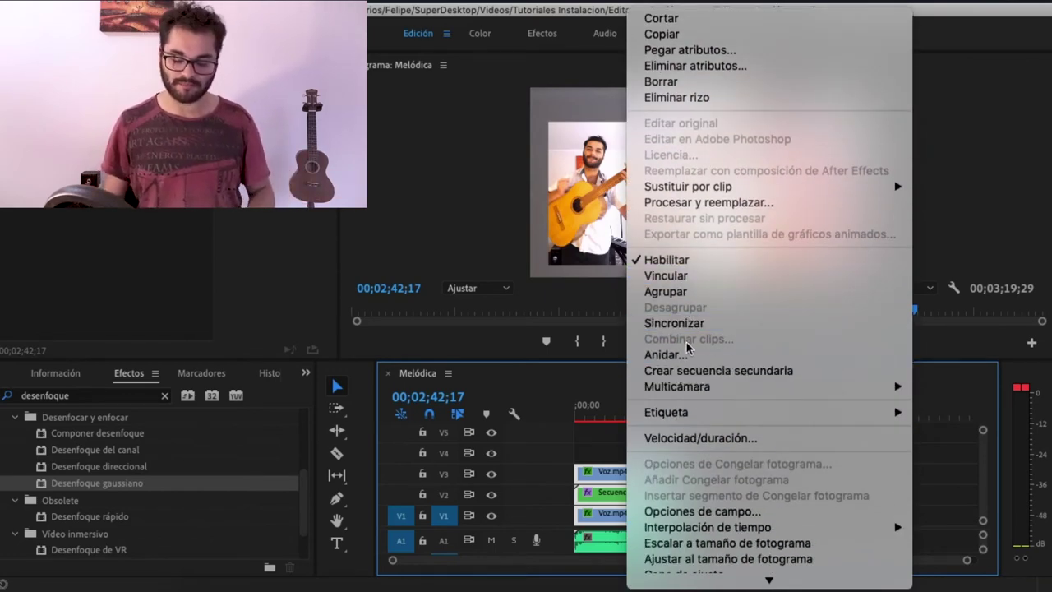
pyautogui.click(663, 354)
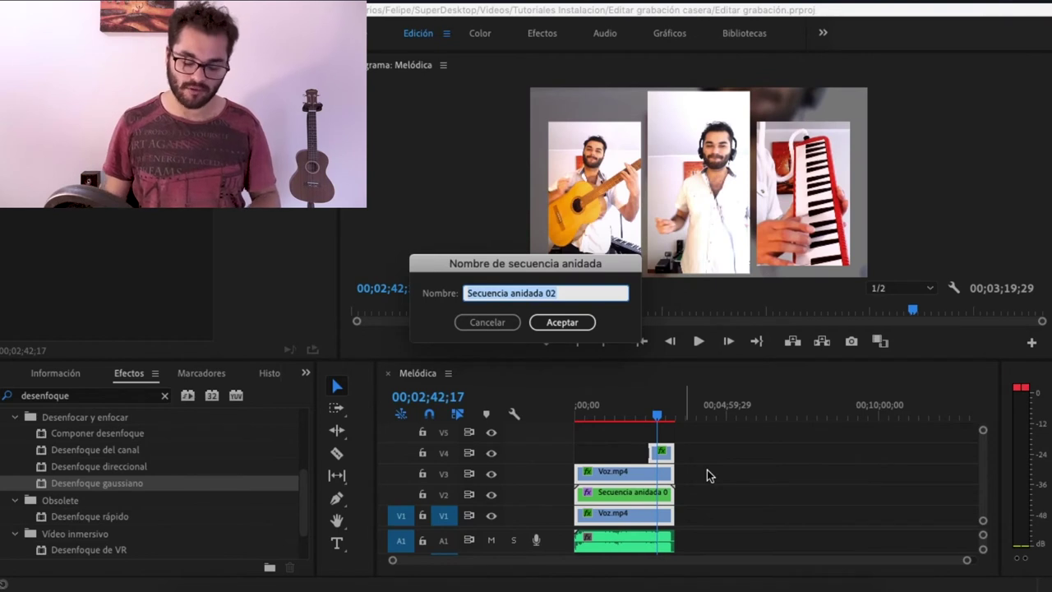
pyautogui.write('Todo')
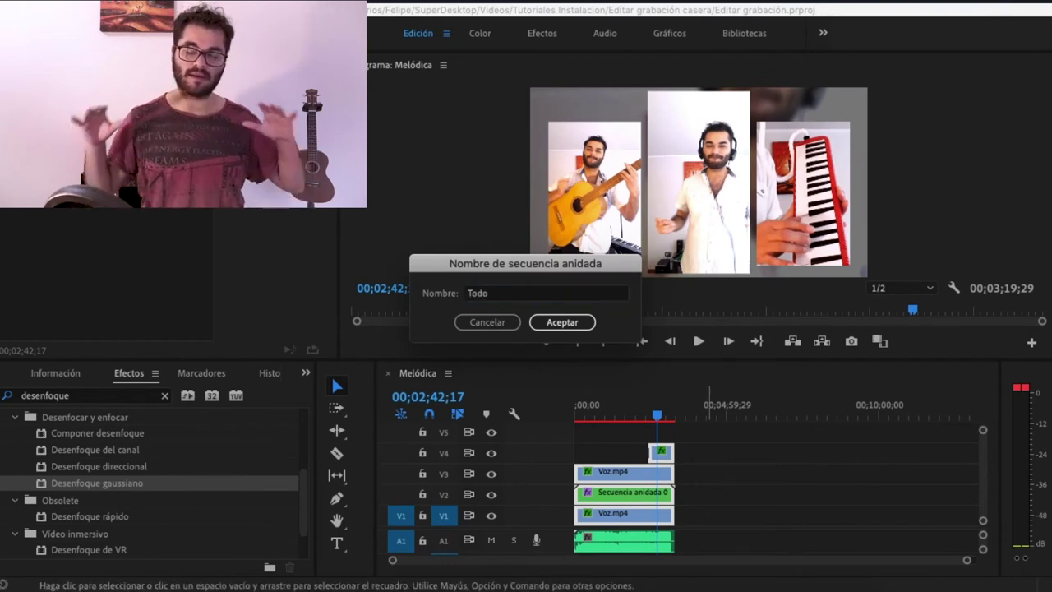
pyautogui.press('Return')
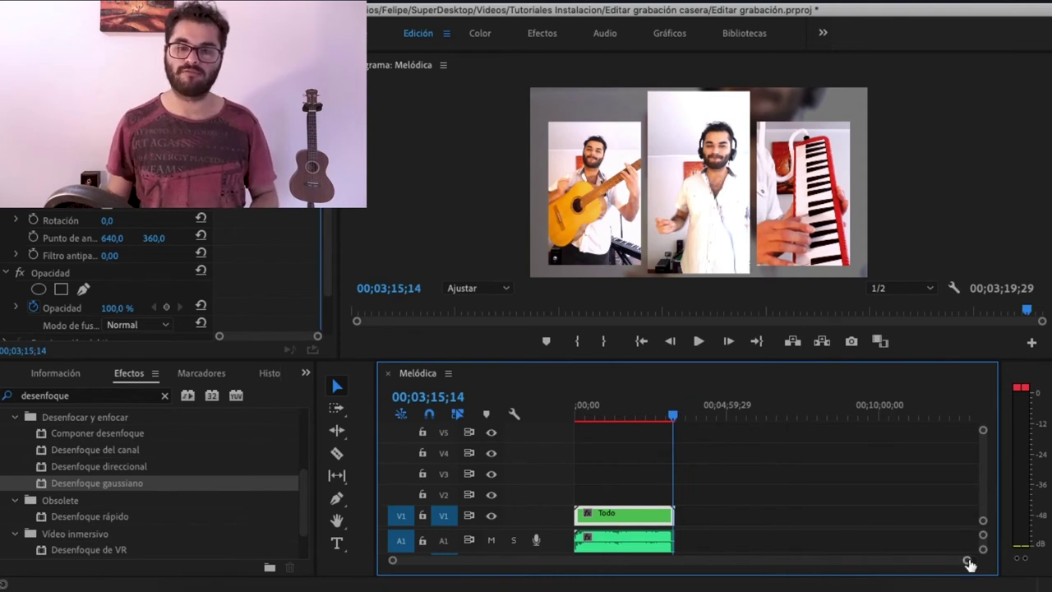
# Step: Add a 5-second default cross dissolve at the end of the Todo clip
pyautogui.moveTo(968, 561); pyautogui.dragTo(782, 584)
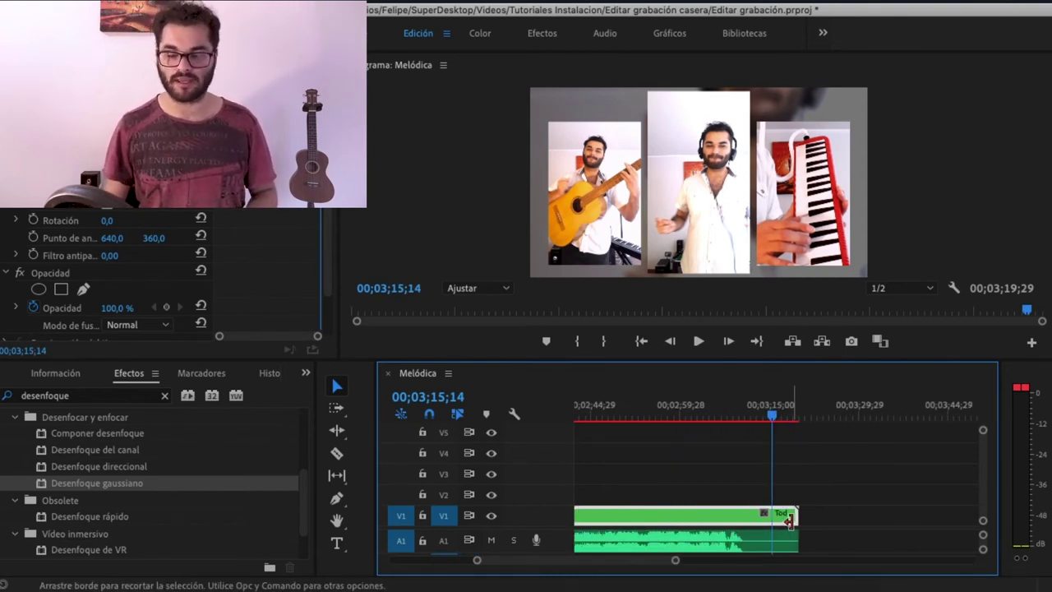
pyautogui.rightClick(790, 520)
pyautogui.click(820, 562)
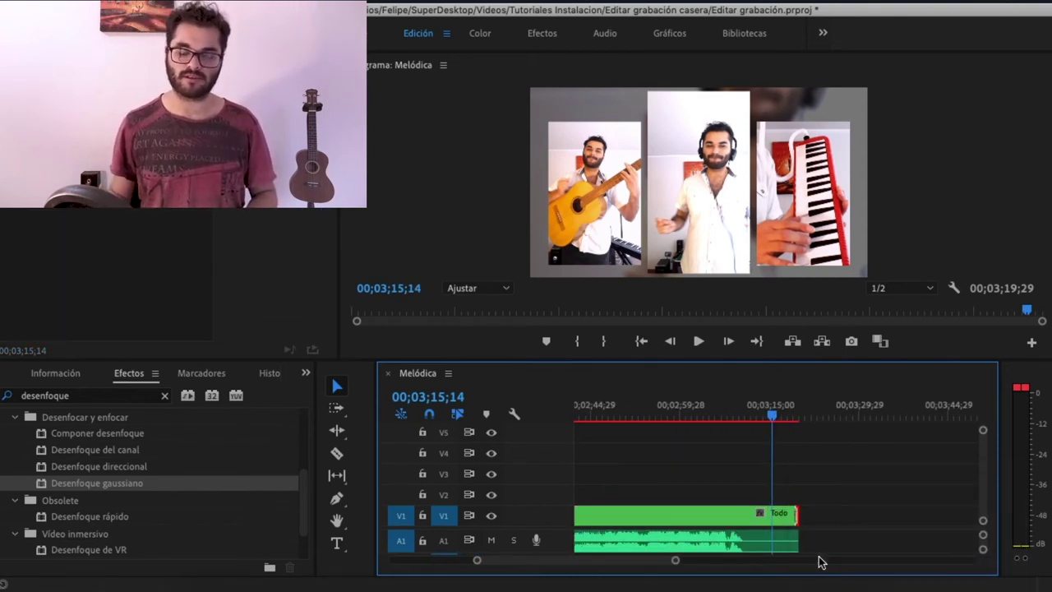
pyautogui.press('=')
pyautogui.doubleClick(886, 514)
pyautogui.write('5:0')
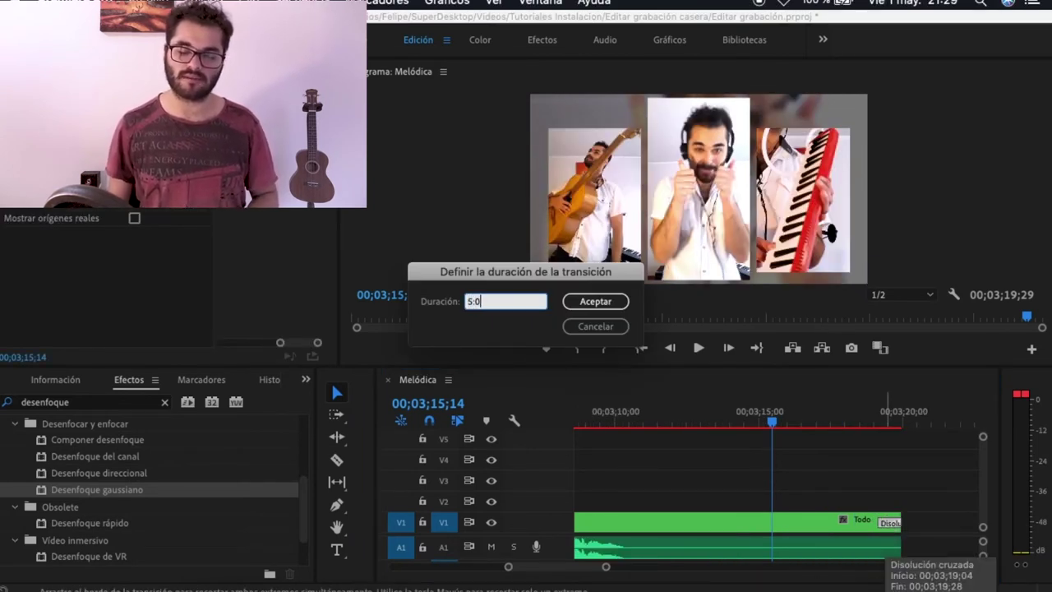
pyautogui.press('Return')
# Step: Play back the fade-out to check it
pyautogui.press('-')
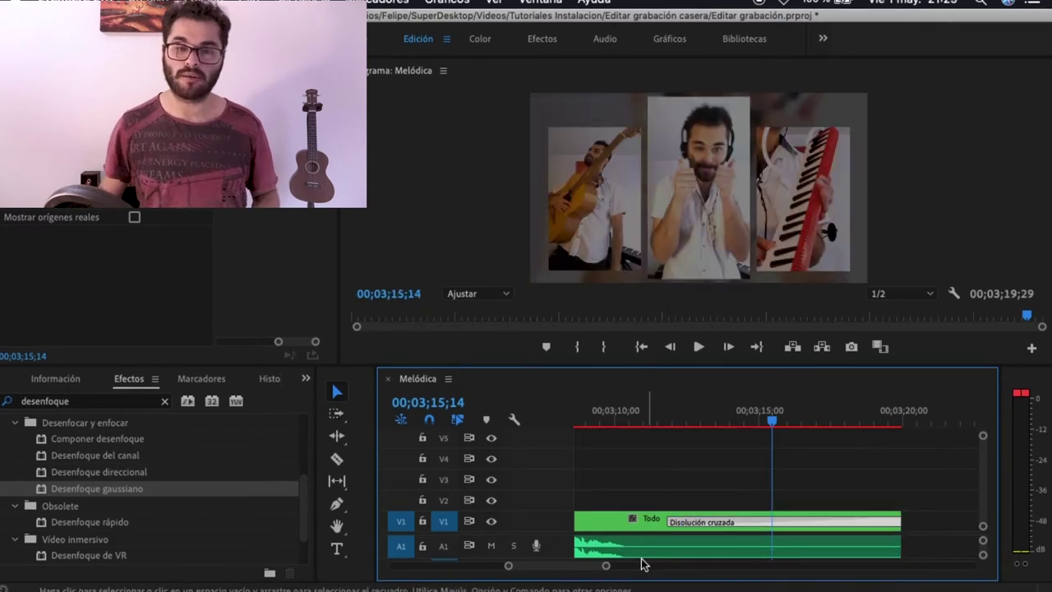
pyautogui.click(695, 413)
pyautogui.press('space')
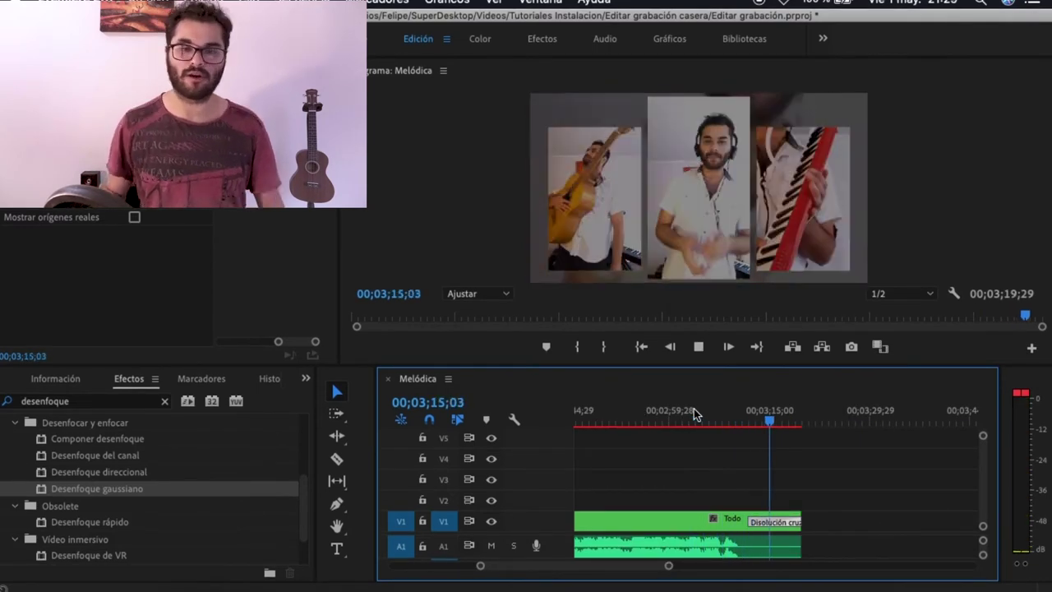
pyautogui.click(642, 346)
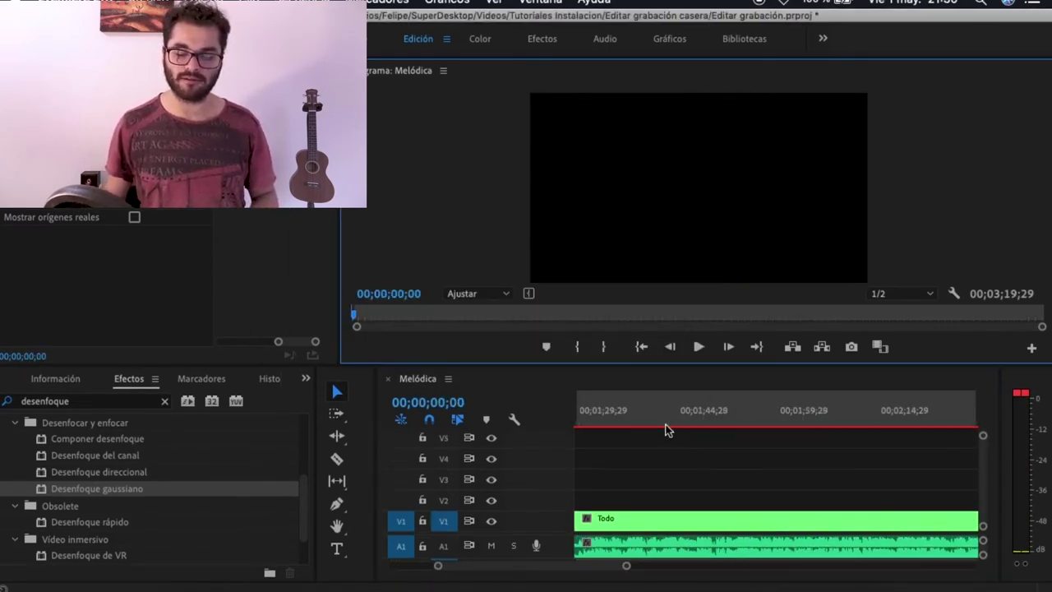
# Step: Mark the sequence out point at the Todo clip's end and save the project
pyautogui.click(780, 411)
pyautogui.press('=')
pyautogui.click(887, 422)
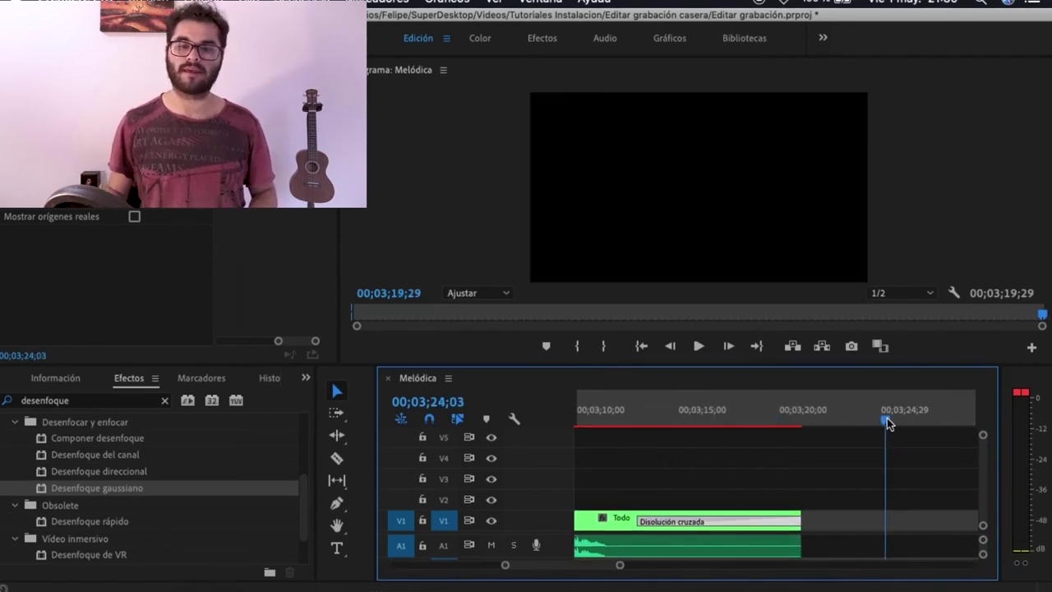
pyautogui.moveTo(855, 423); pyautogui.dragTo(835, 425)
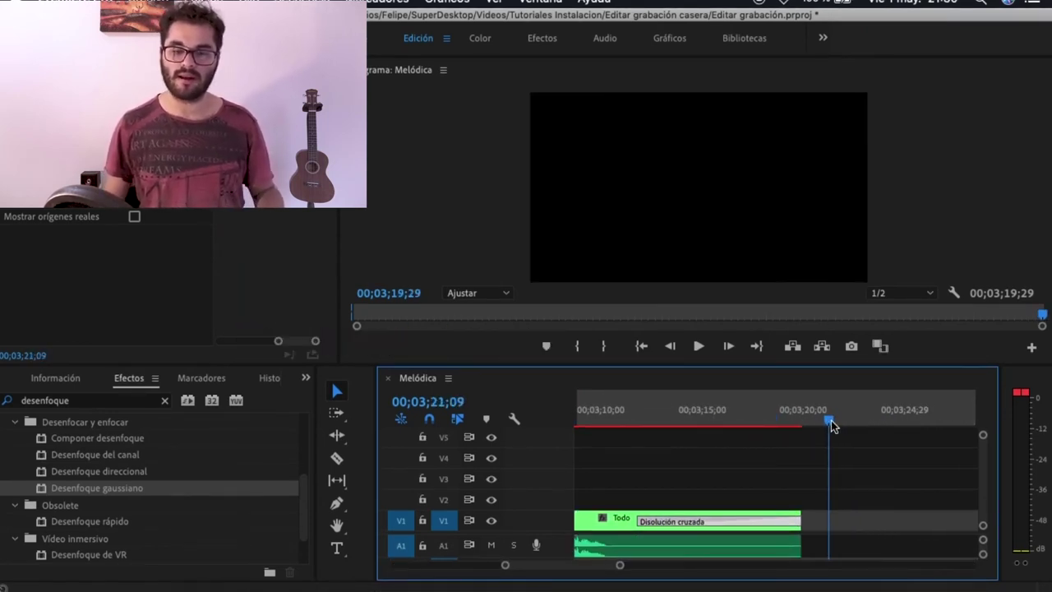
pyautogui.click(605, 346)
pyautogui.click(649, 415)
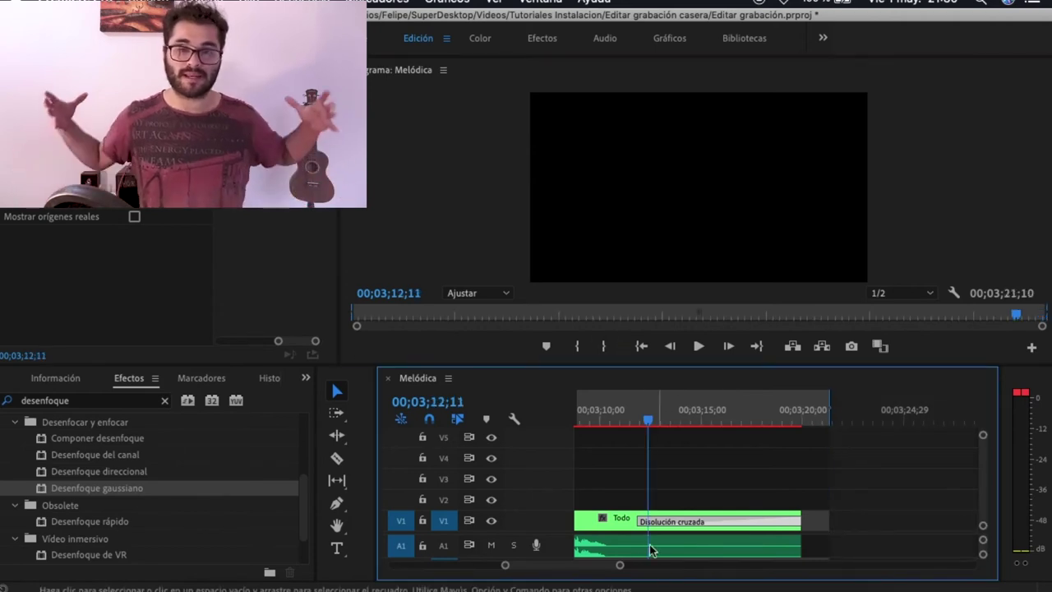
pyautogui.moveTo(621, 568); pyautogui.dragTo(779, 566)
pyautogui.press('super+s')
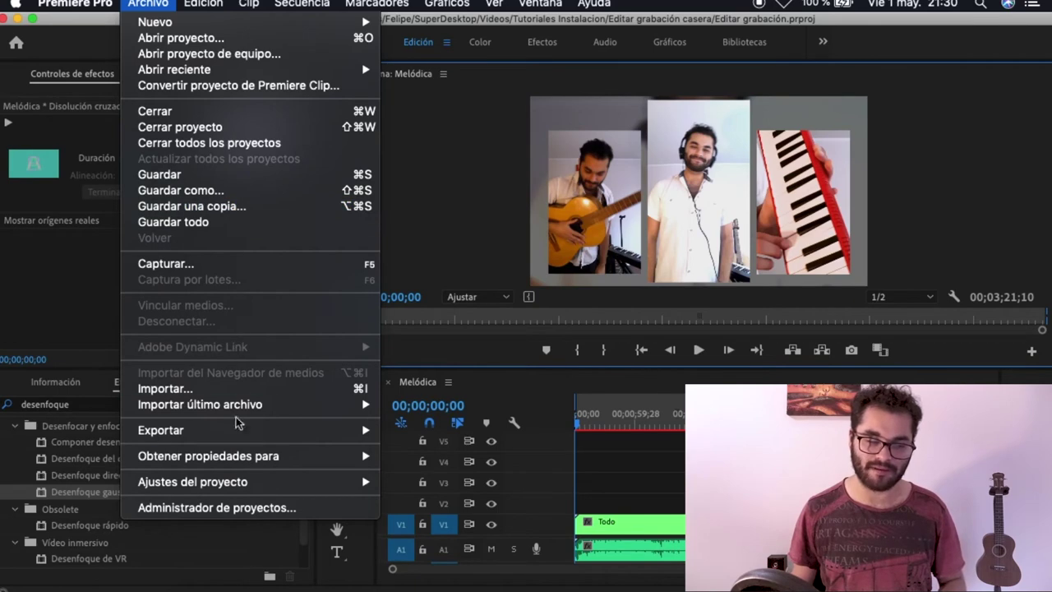
# Step: Export settings set to H.264 with the YouTube 1080p Full HD preset, output named Melódica
pyautogui.moveTo(251, 430)
pyautogui.click(407, 414)
pyautogui.click(747, 131)
pyautogui.scroll(-5, 772, 360)
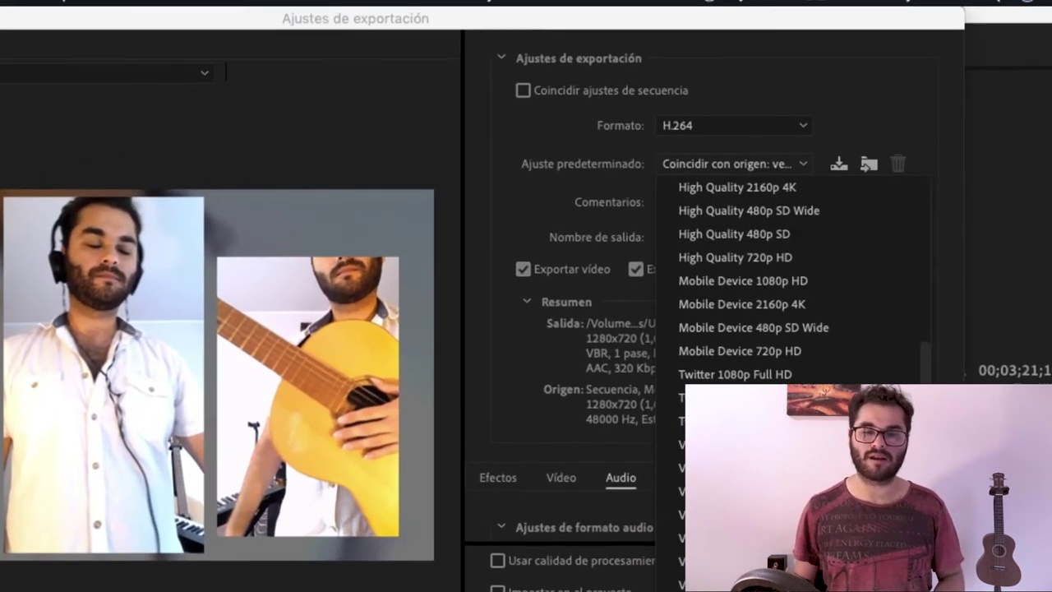
pyautogui.click(723, 586)
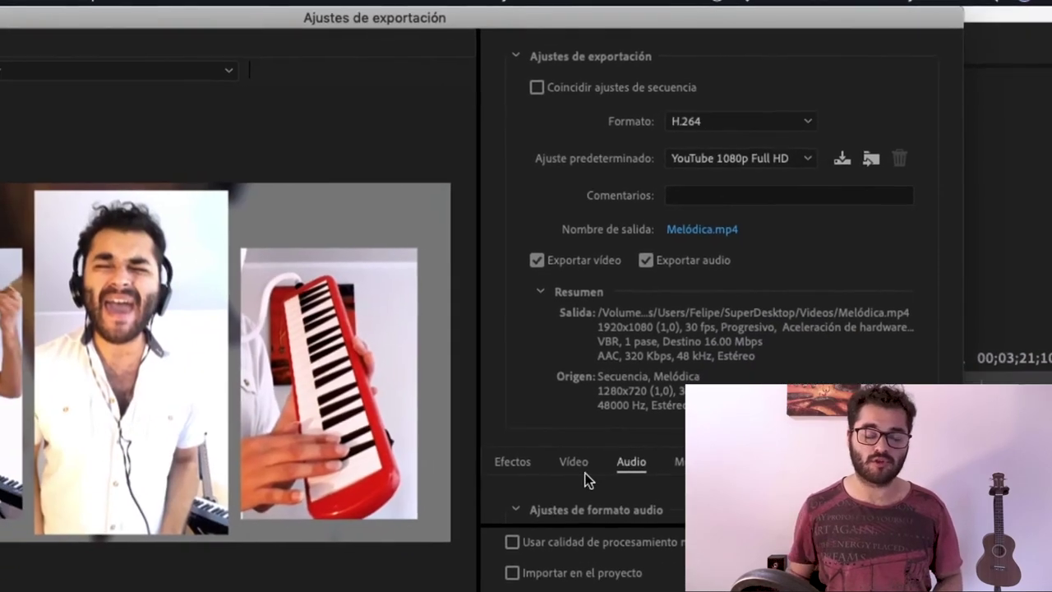
pyautogui.click(526, 522)
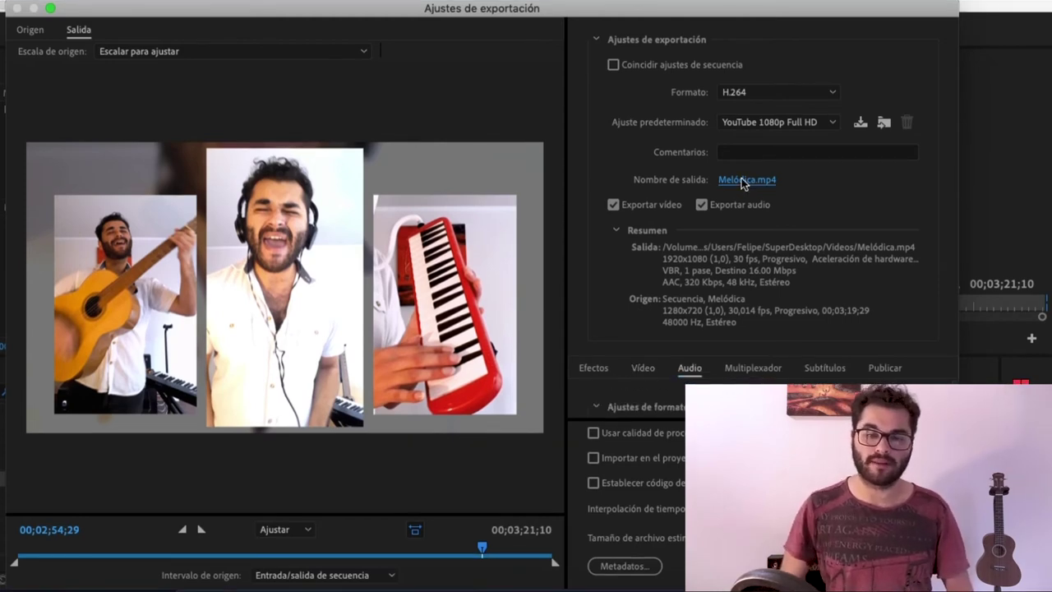
pyautogui.click(742, 181)
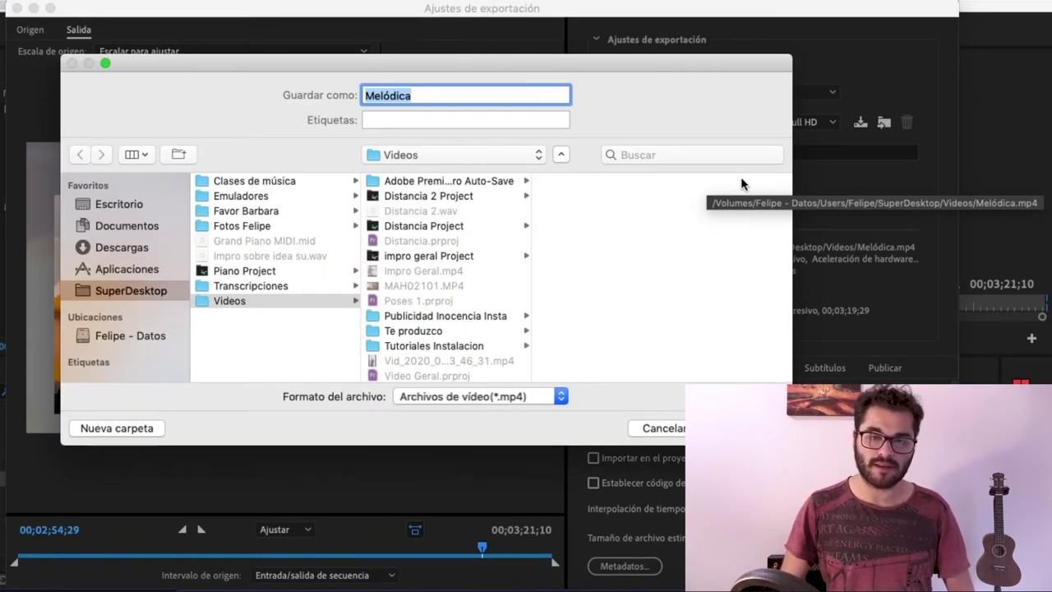